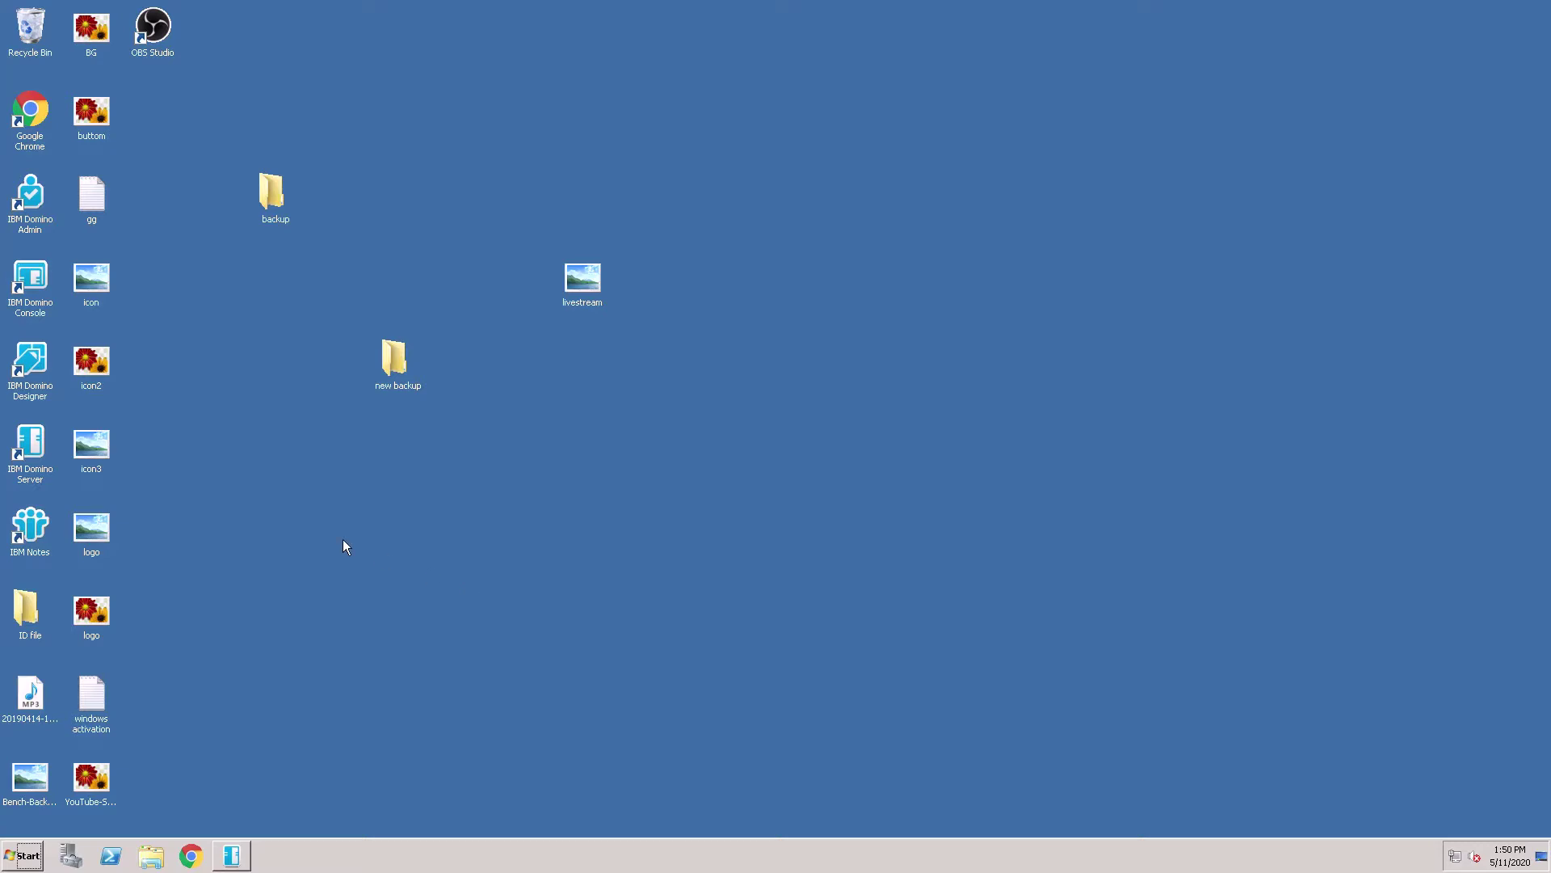
# Launch IBM Notes, sign in with the user's ID password, and dismiss the expired-certificates warning
pyautogui.doubleClick(32, 529)
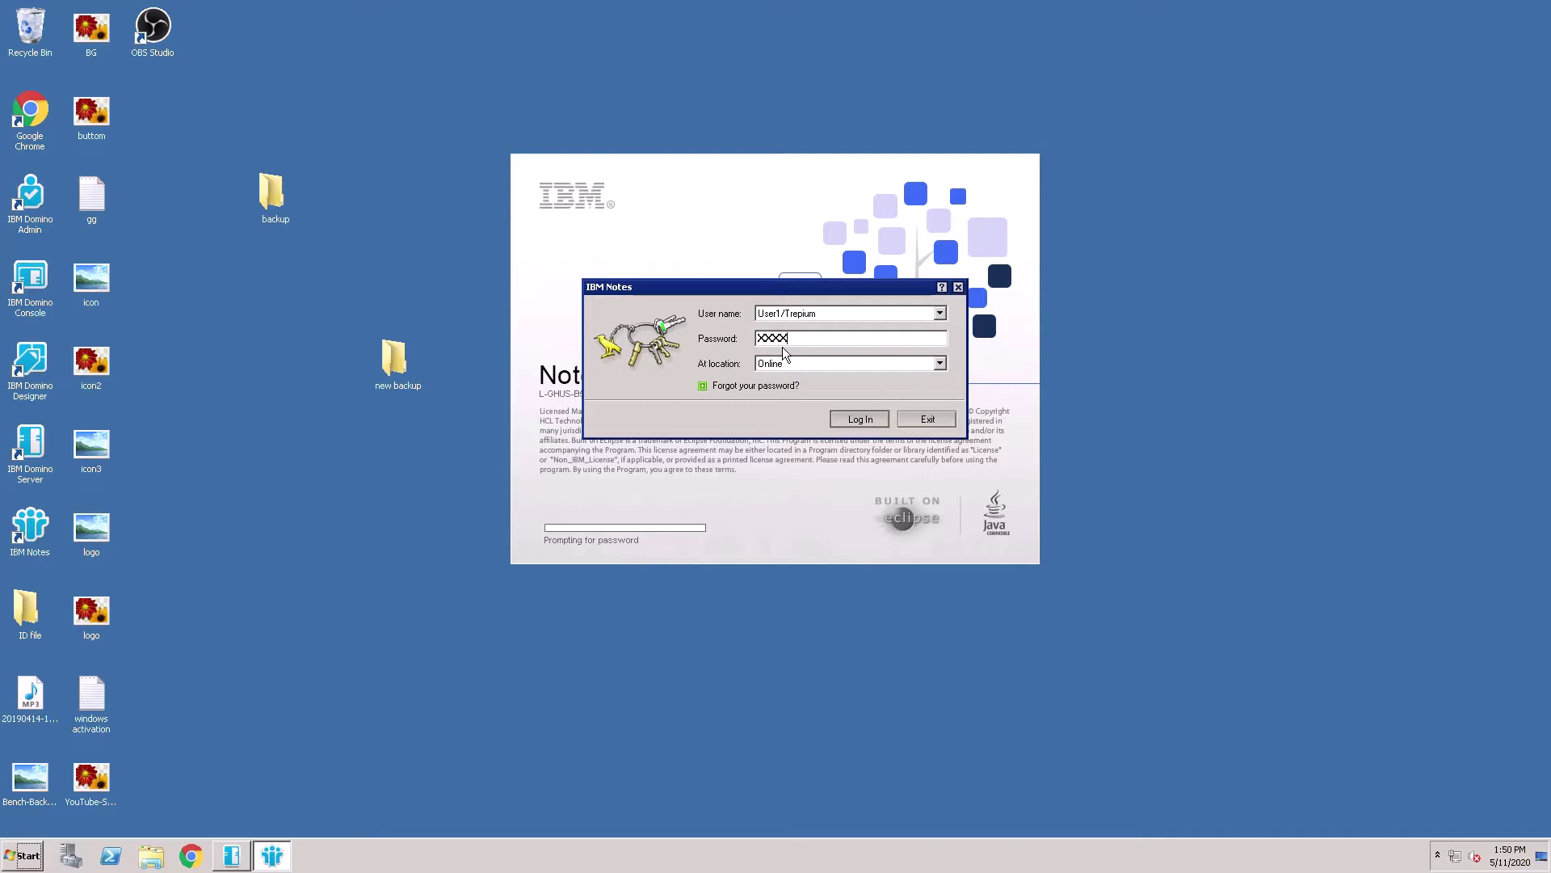
pyautogui.write('xxxxxxxxxx')
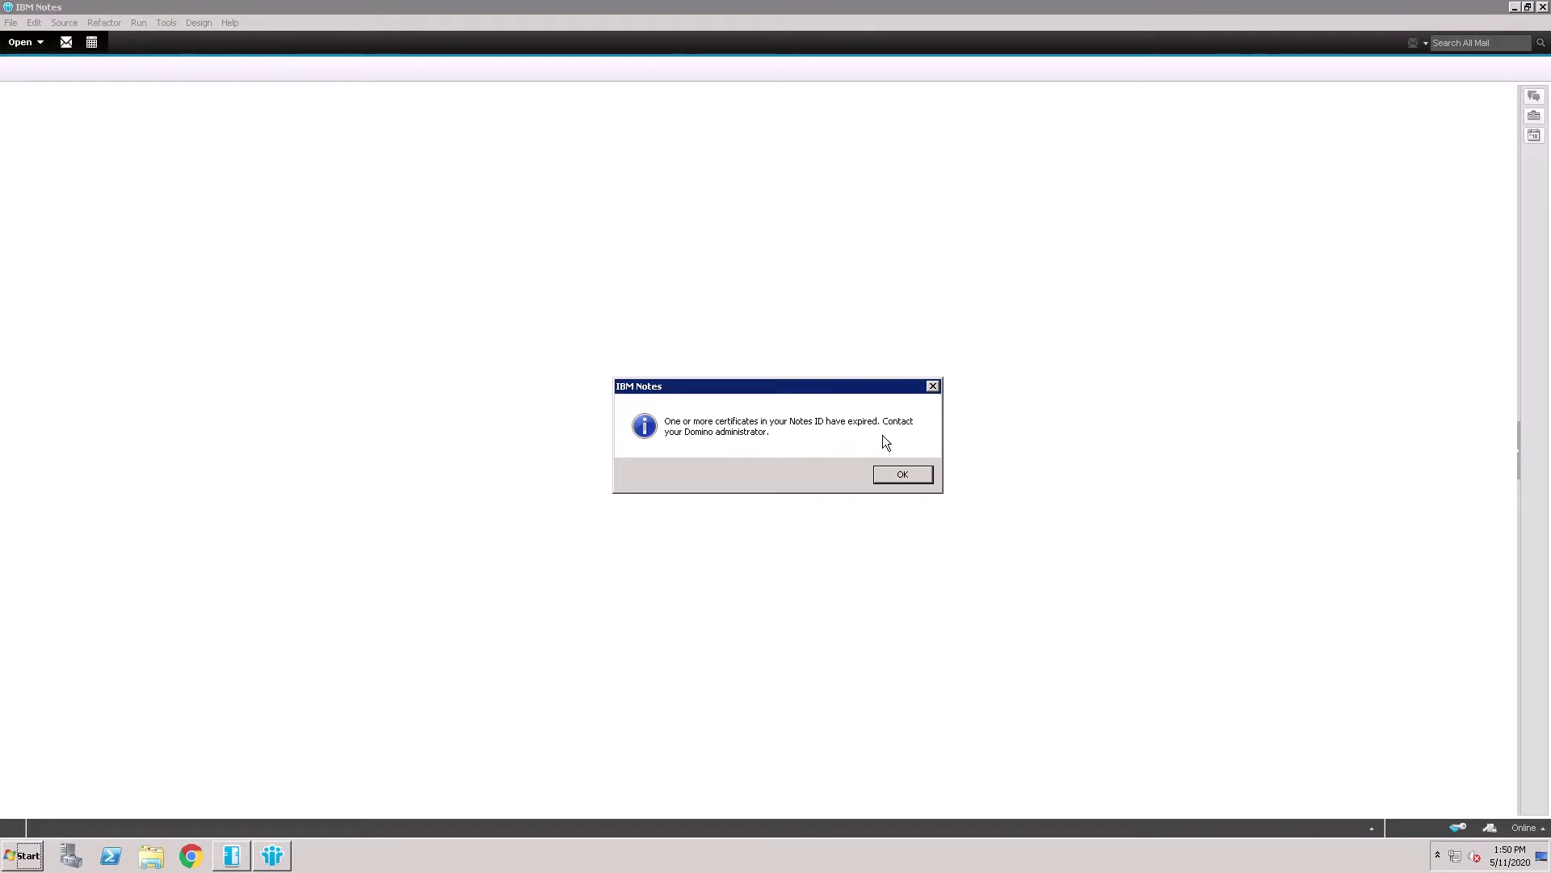
pyautogui.click(903, 480)
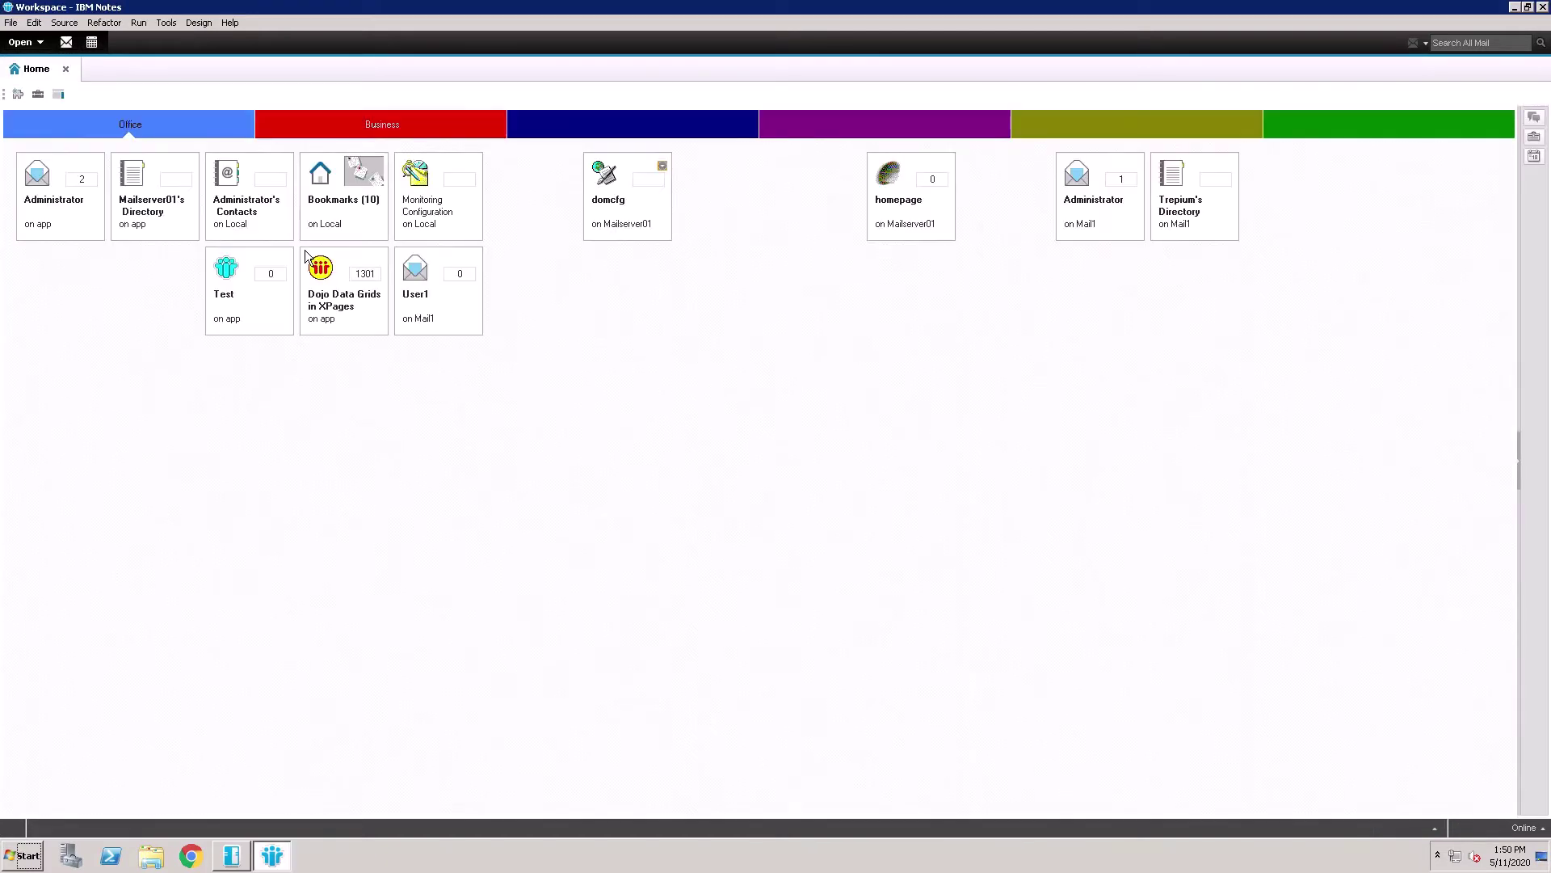
# Try opening User1's mail on Mail1, dismiss the certificate error, and exit IBM Notes
pyautogui.doubleClick(448, 323)
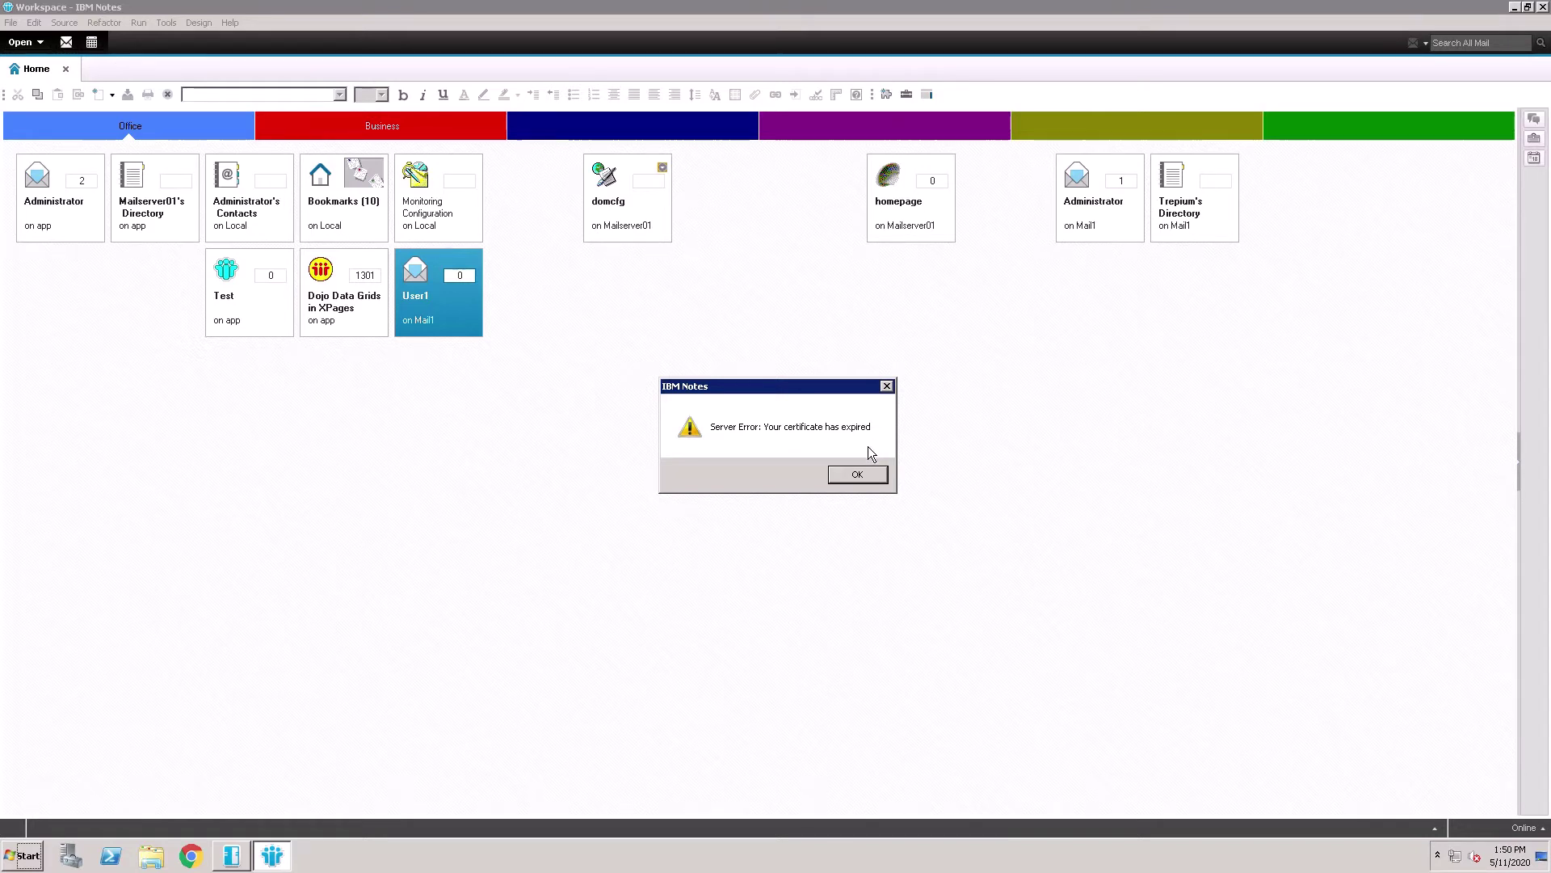
pyautogui.click(858, 482)
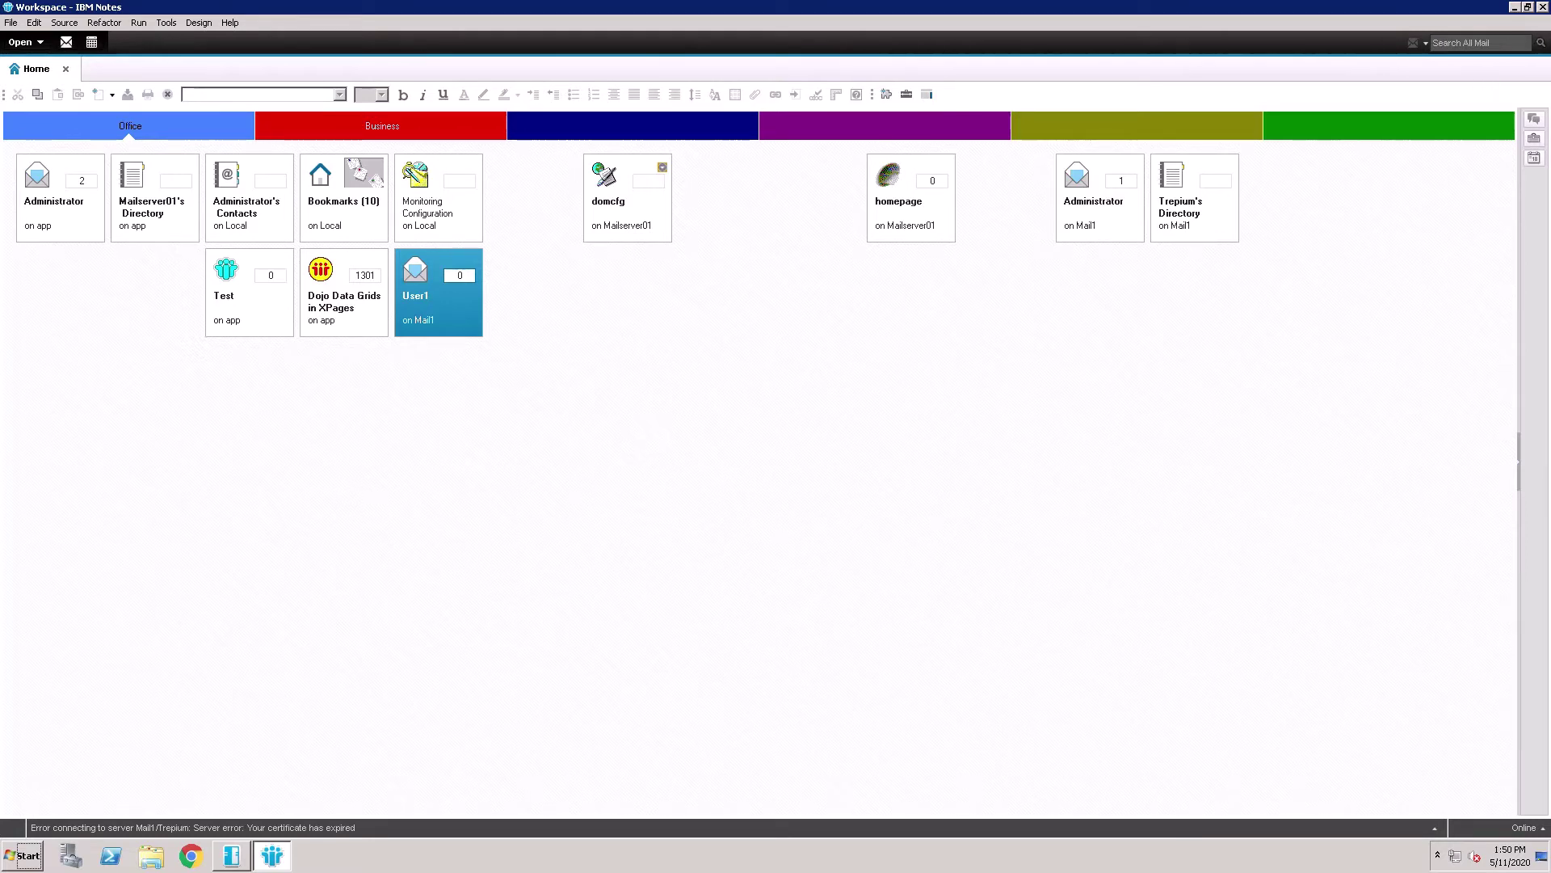
pyautogui.click(1542, 7)
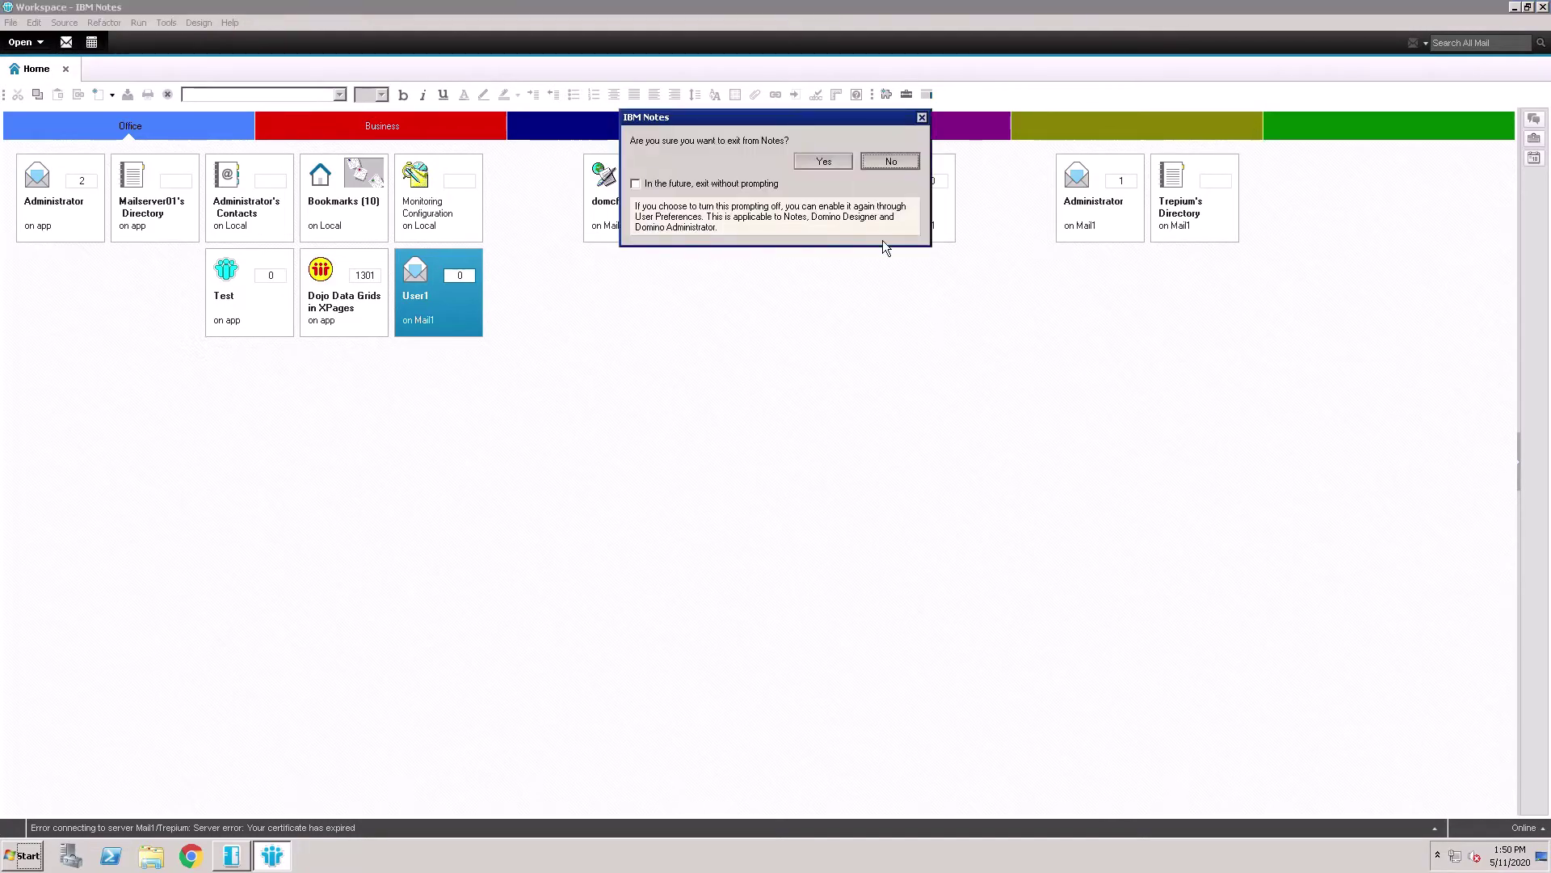
pyautogui.click(821, 164)
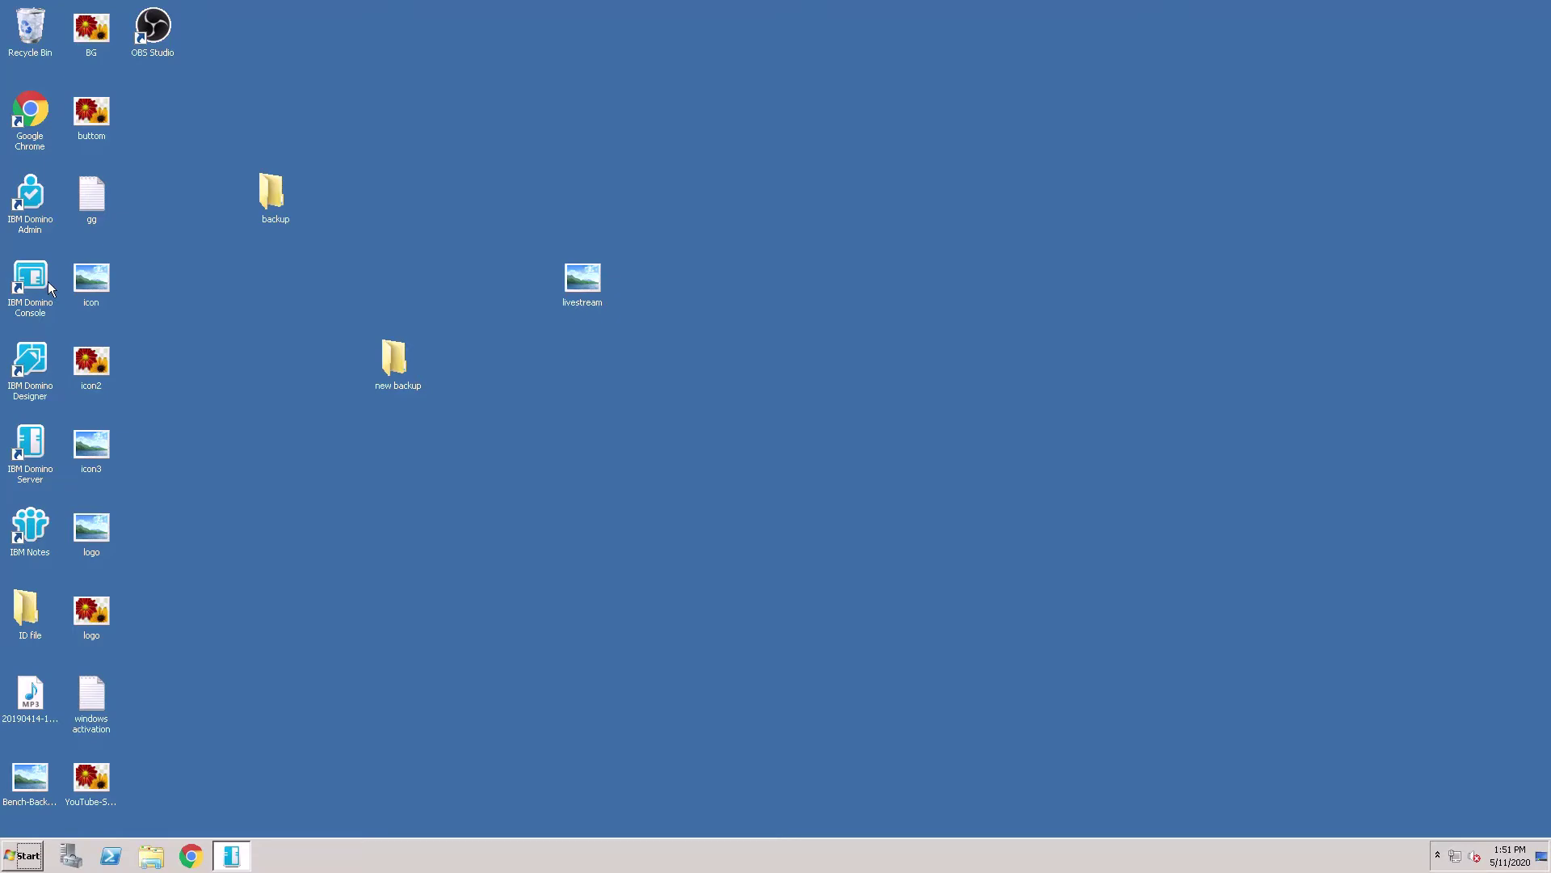
# Launch Domino Administrator and log in with Administrator.id and its password instead of the expired ID
pyautogui.doubleClick(42, 205)
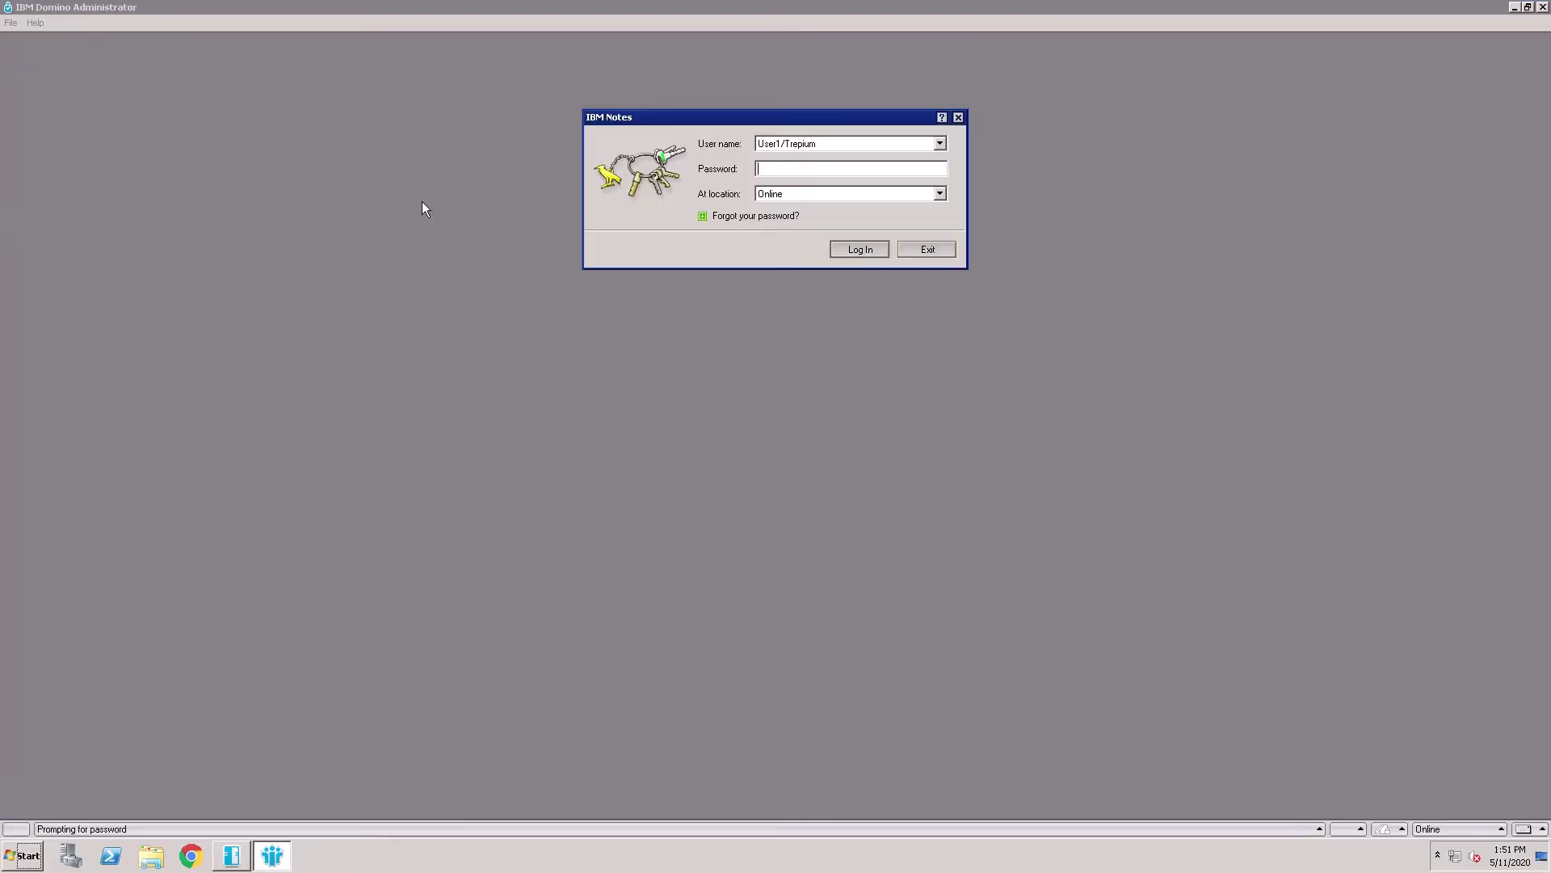
pyautogui.press('Return')
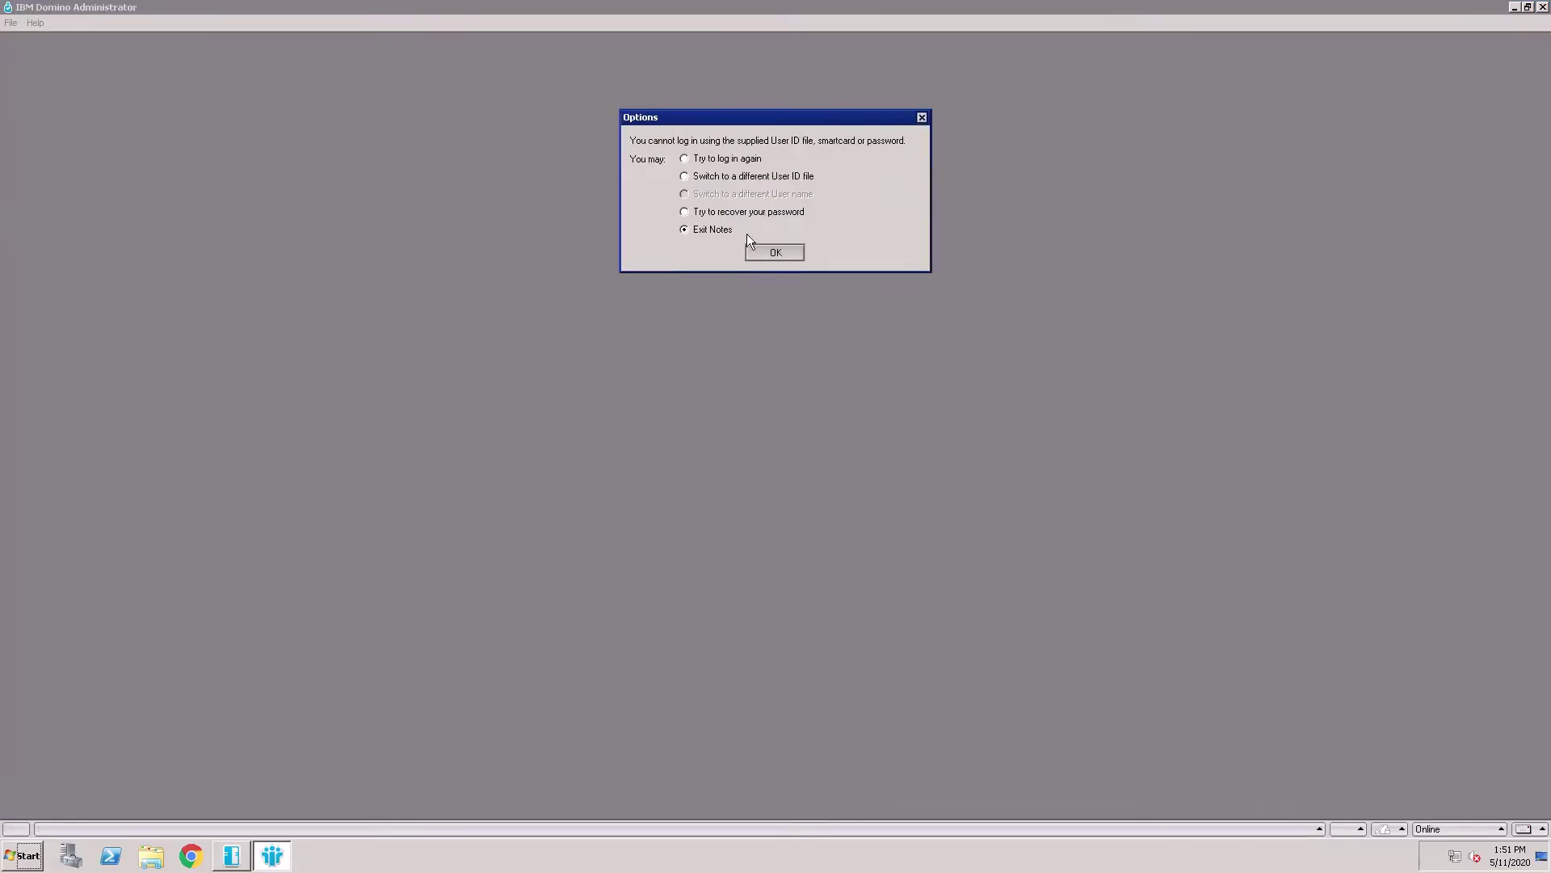
pyautogui.click(776, 252)
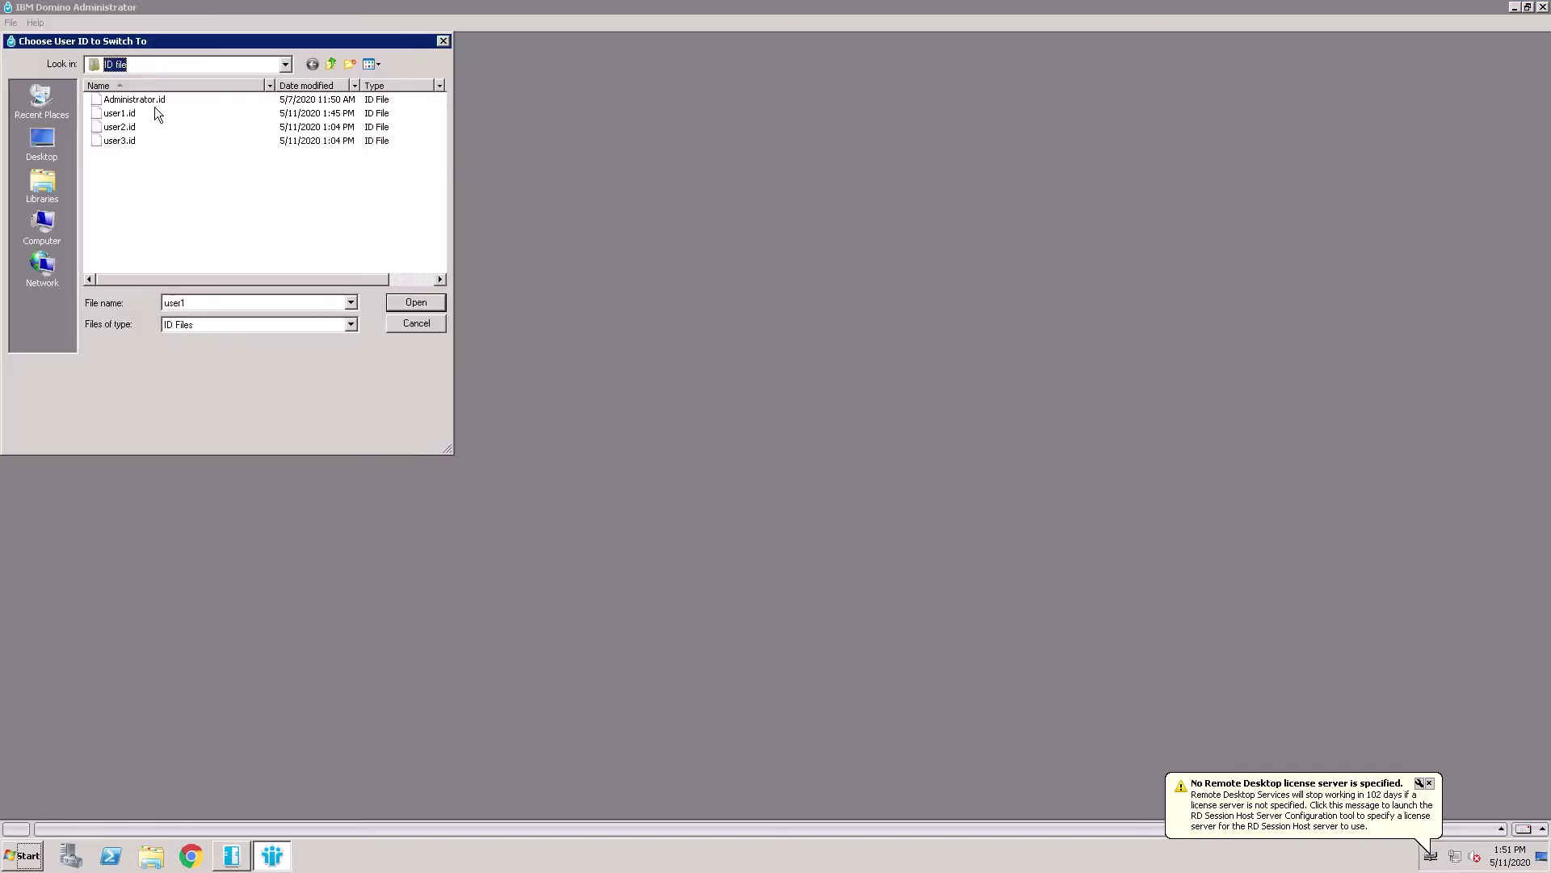
pyautogui.click(153, 105)
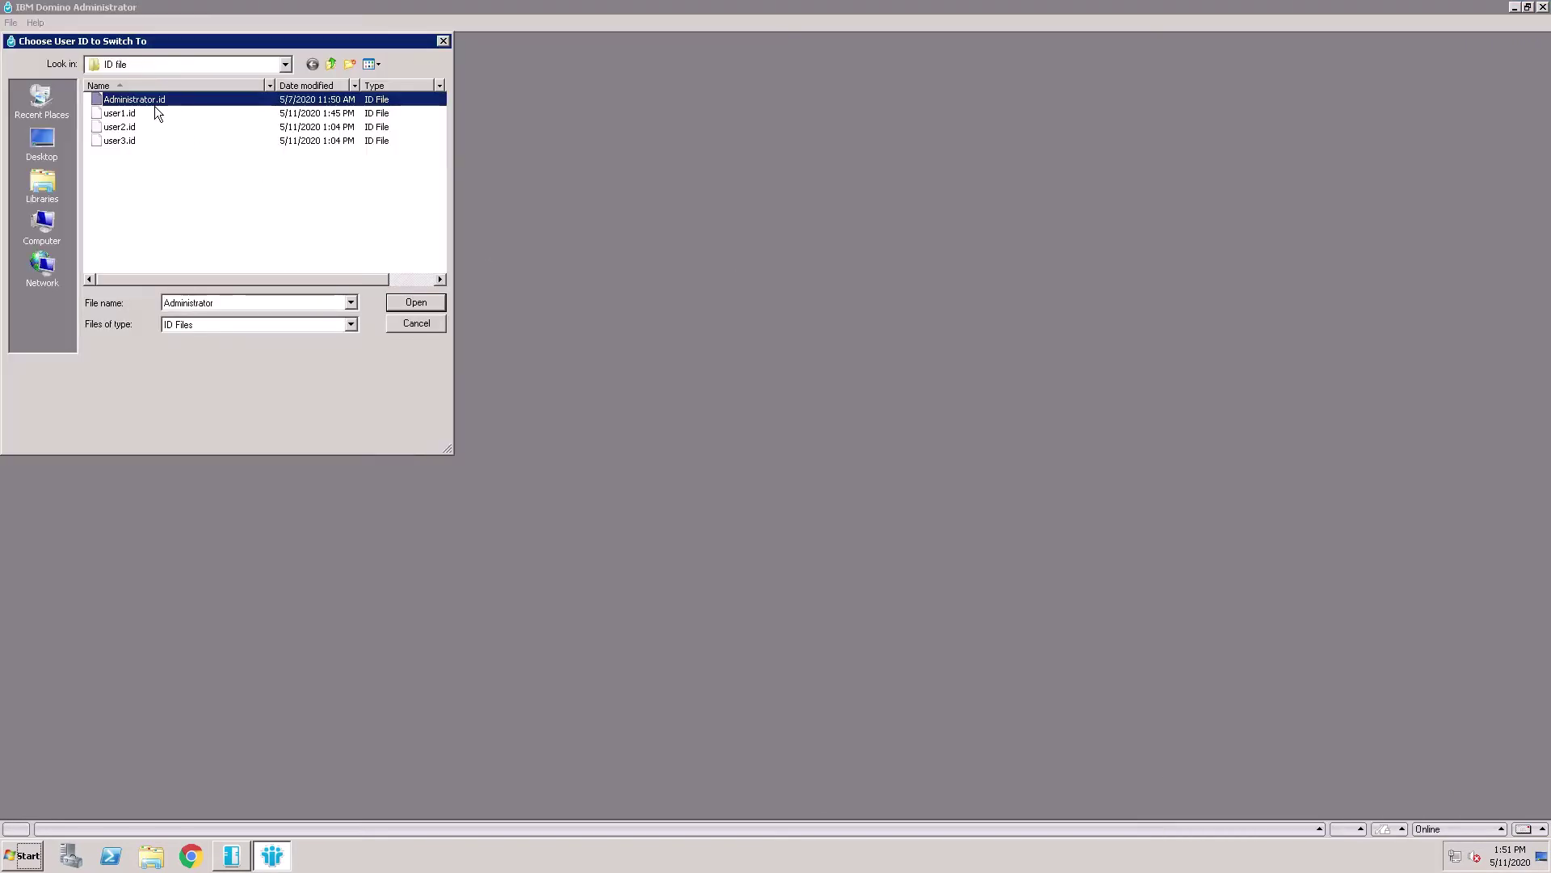
pyautogui.click(417, 308)
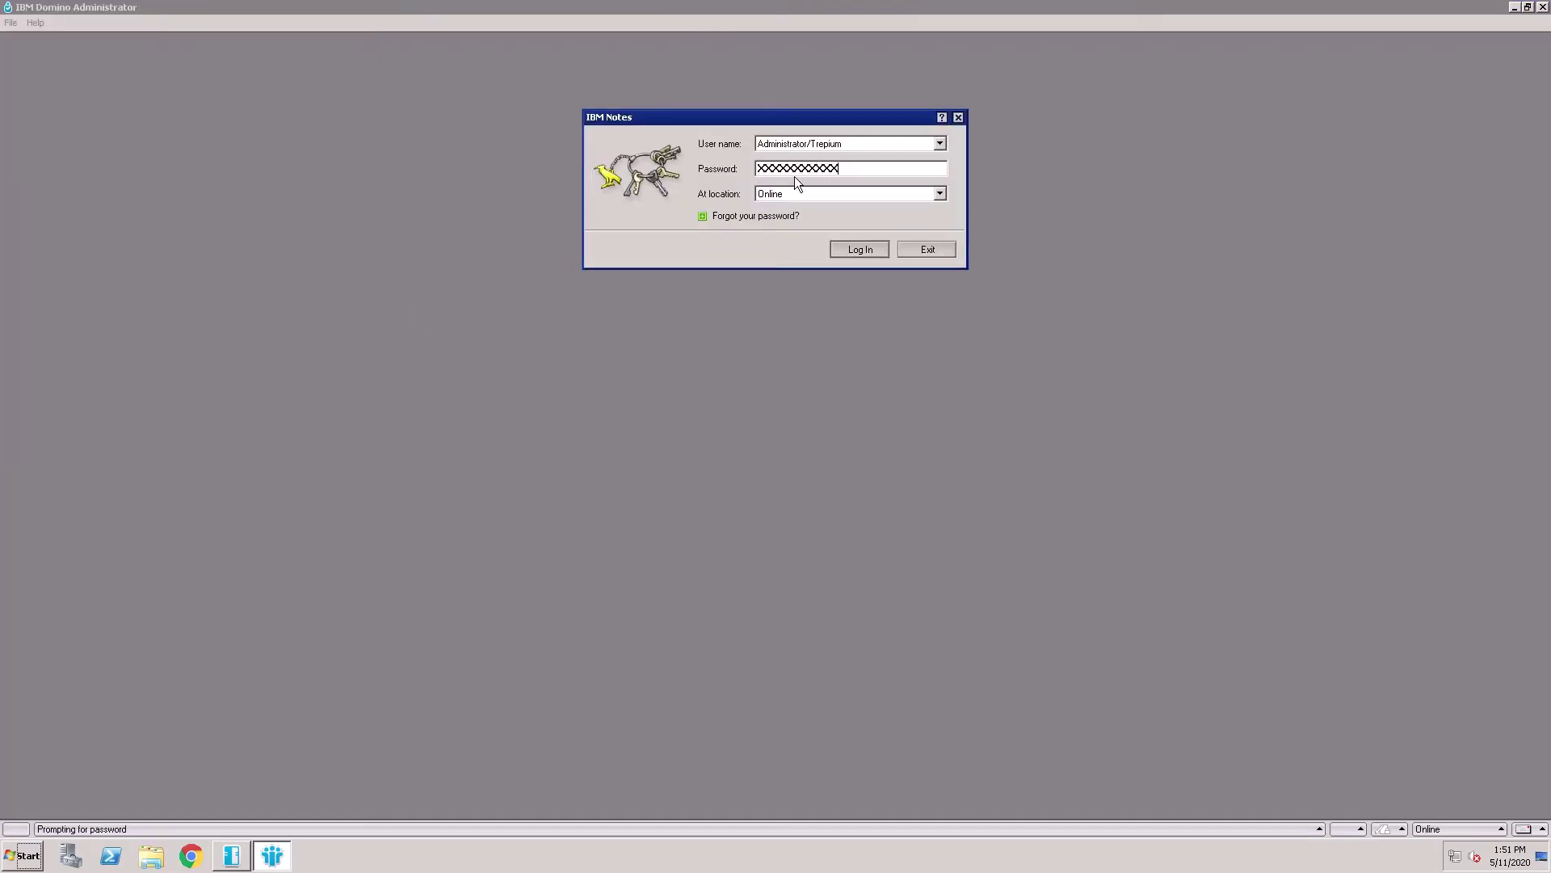
pyautogui.write('password')
pyautogui.press('Return')
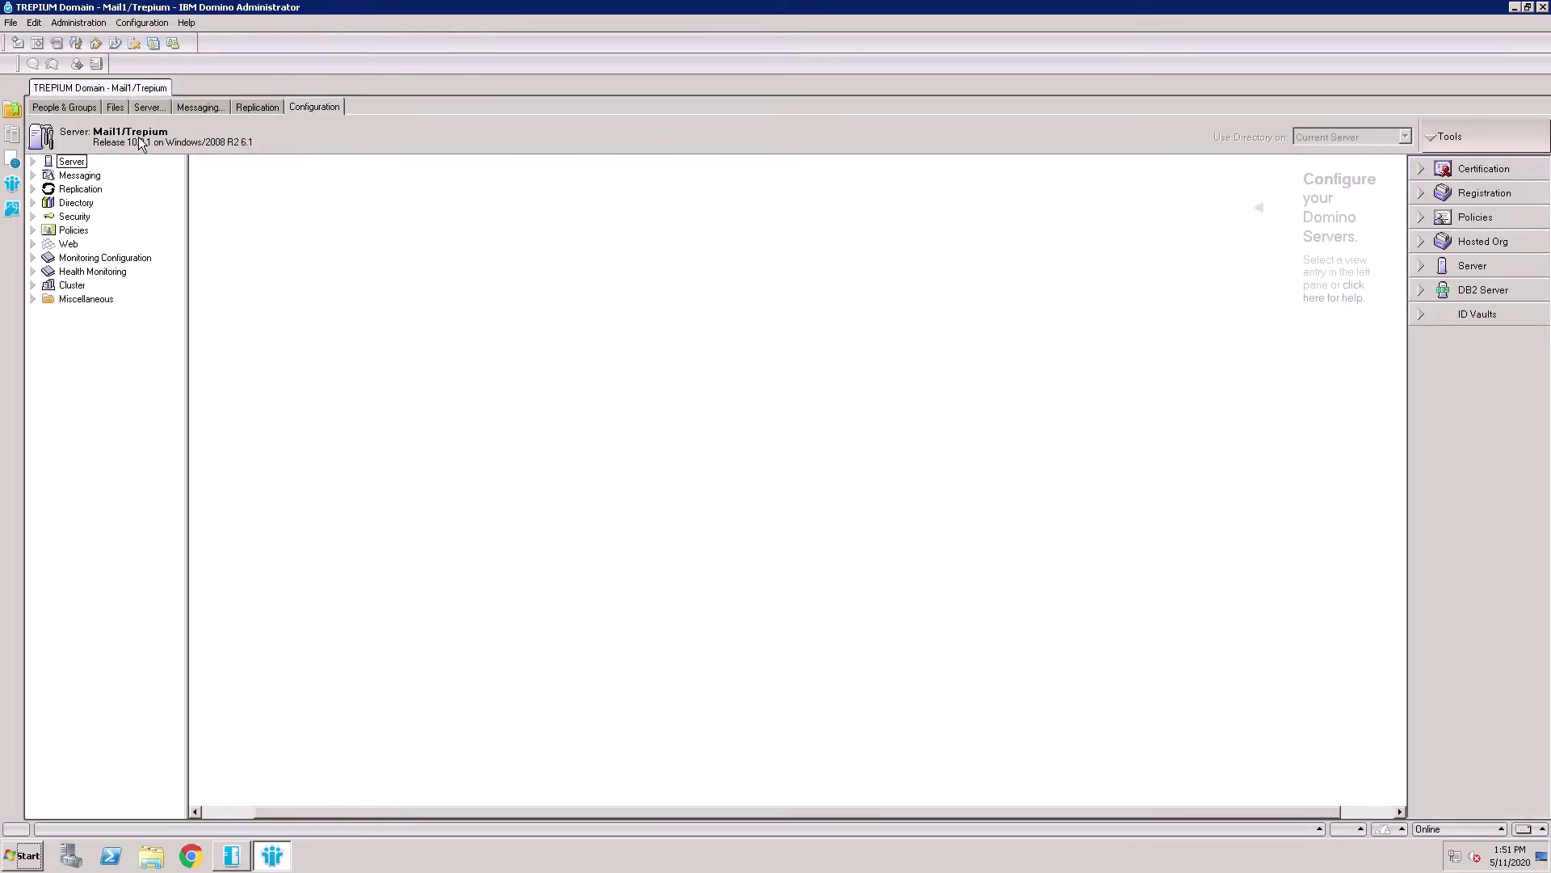
# Start Certify from Tools > Certification and set Mail1/Trepium as the registration server
pyautogui.click(1438, 176)
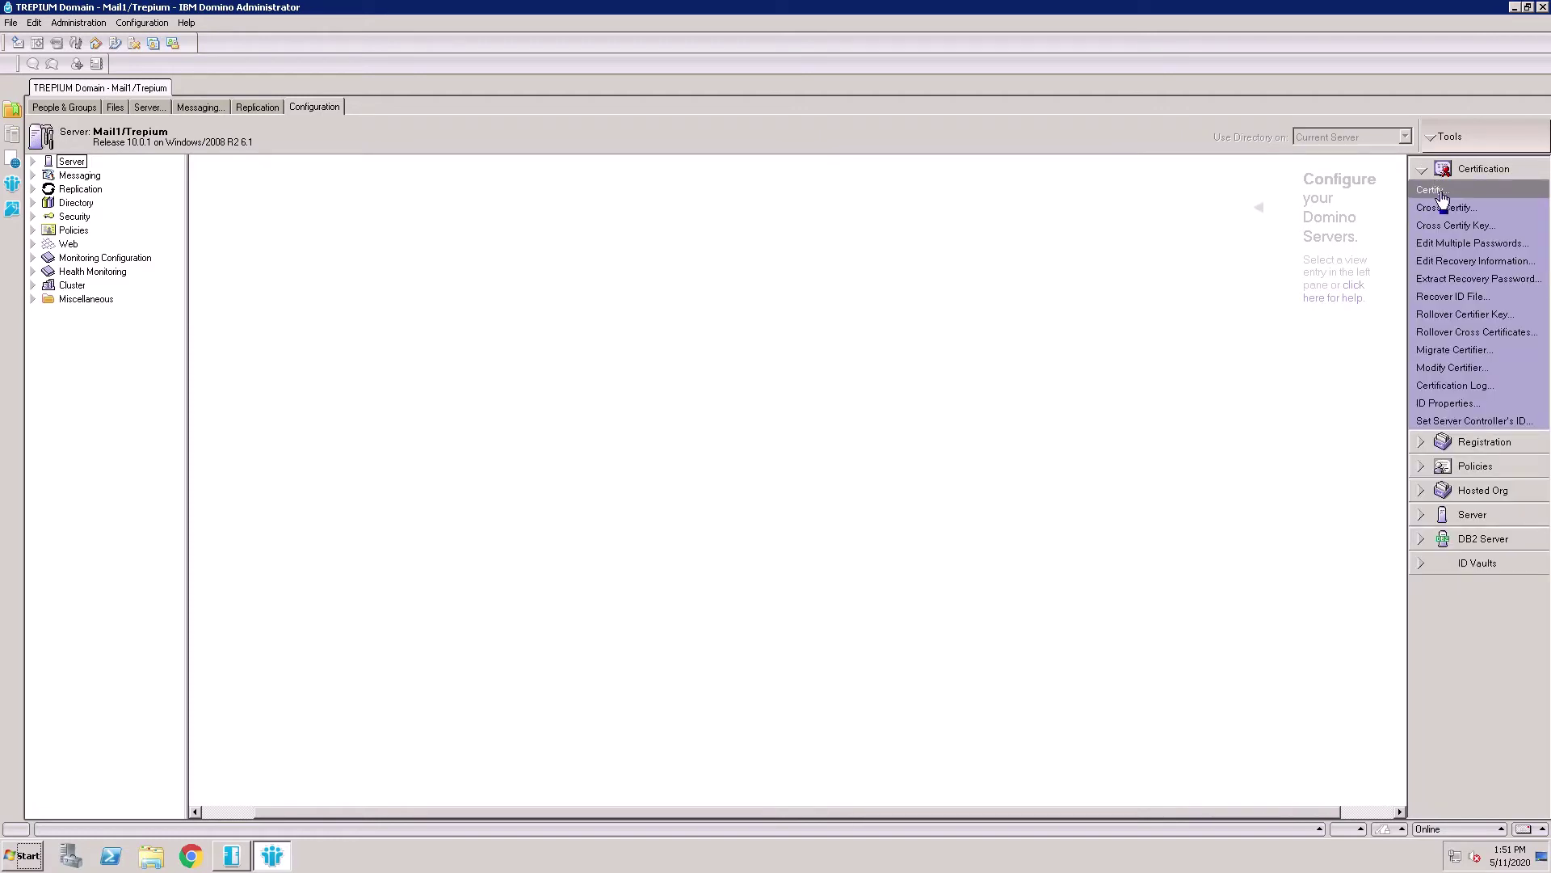
pyautogui.click(1442, 197)
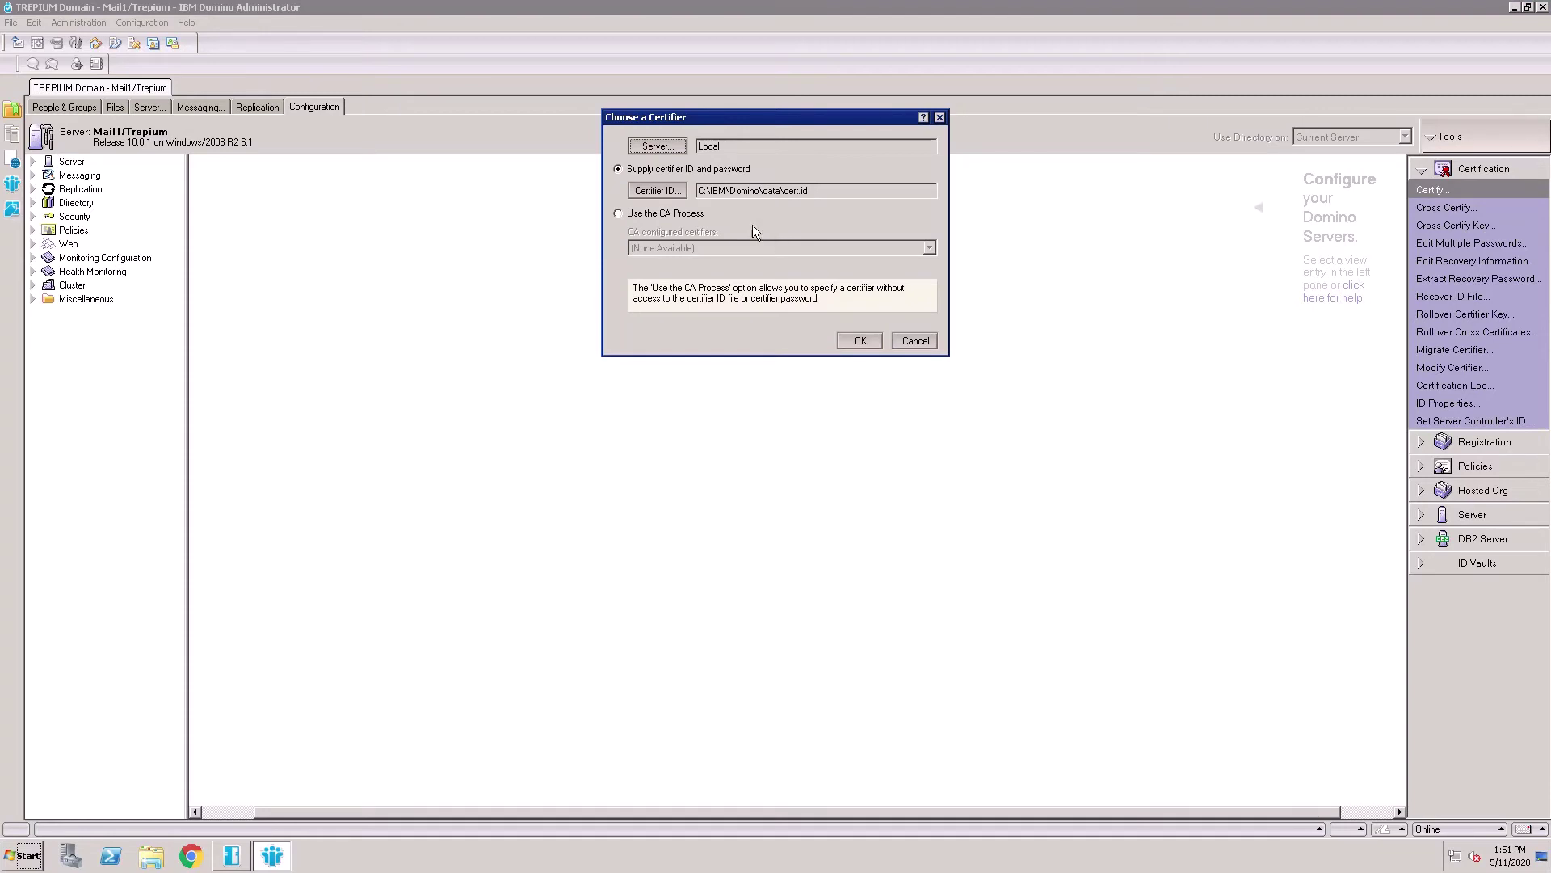
pyautogui.click(658, 147)
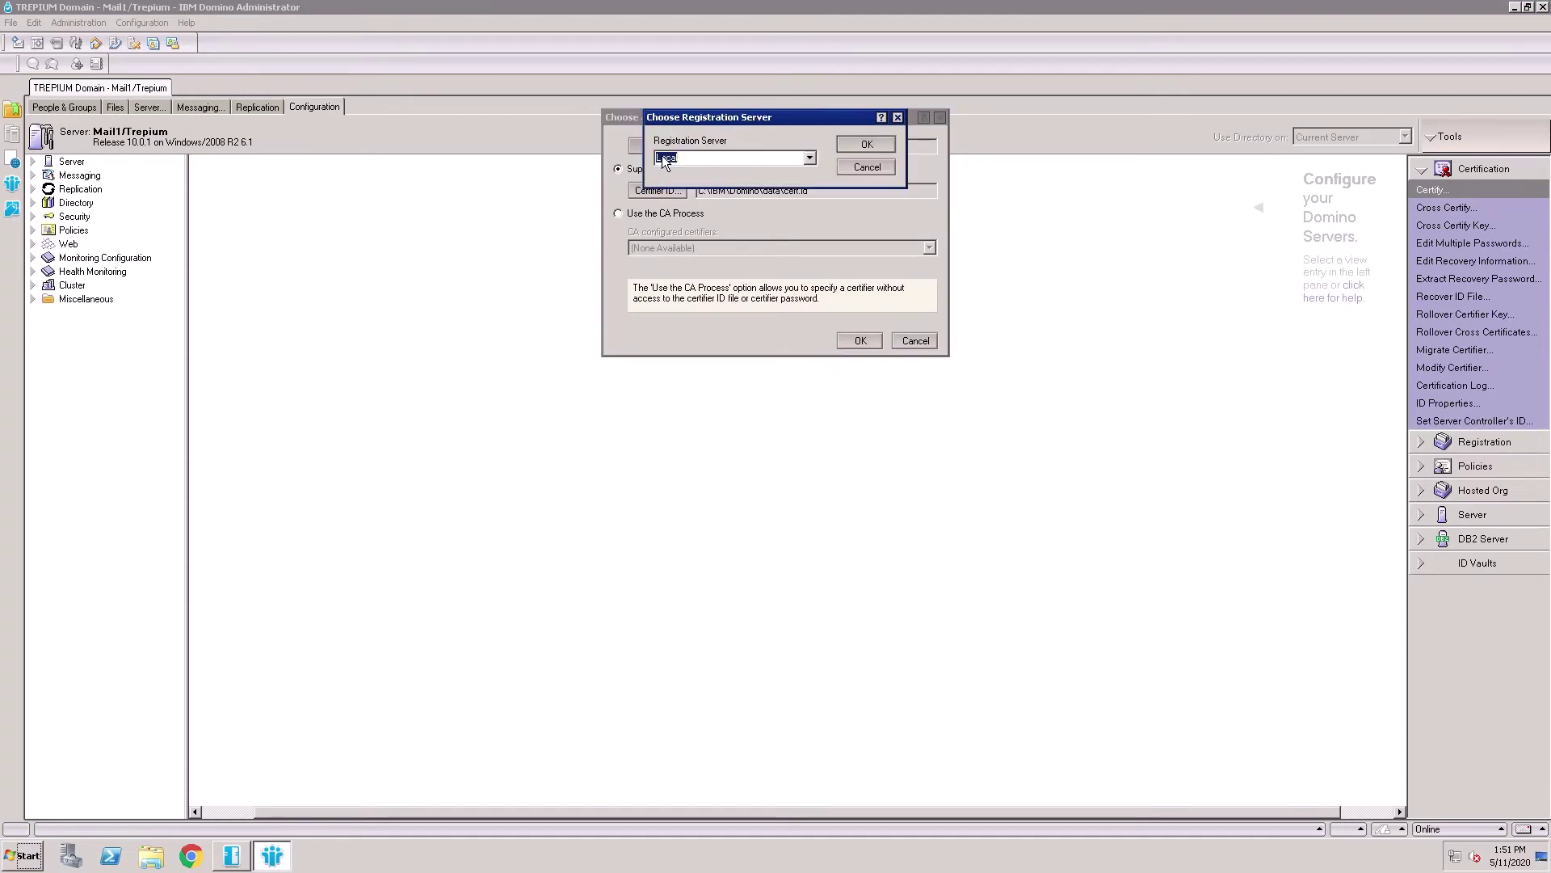
pyautogui.click(809, 157)
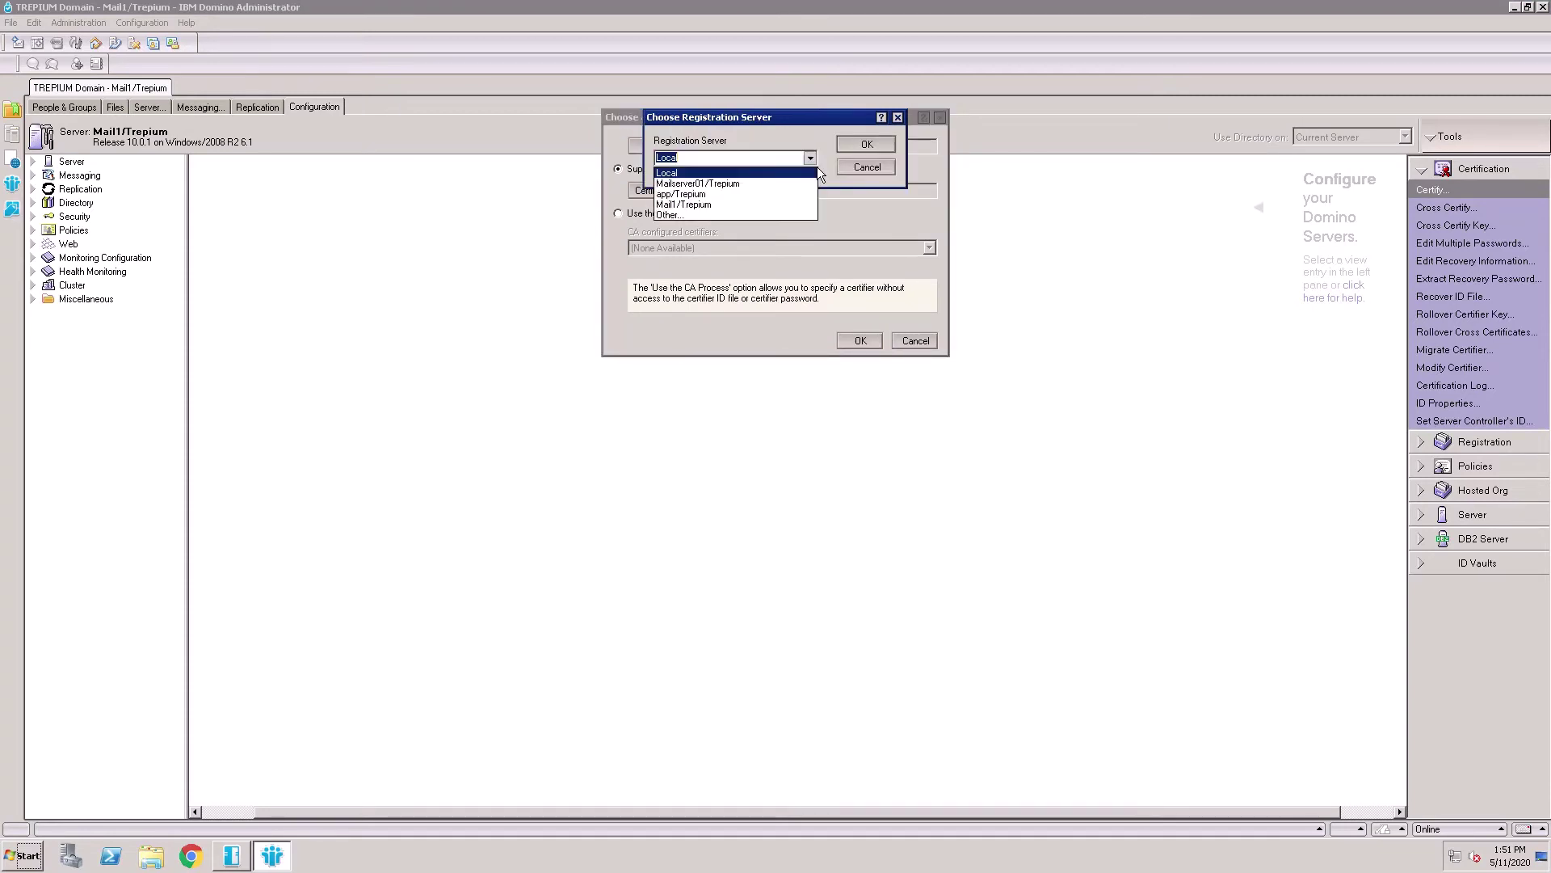
pyautogui.click(706, 205)
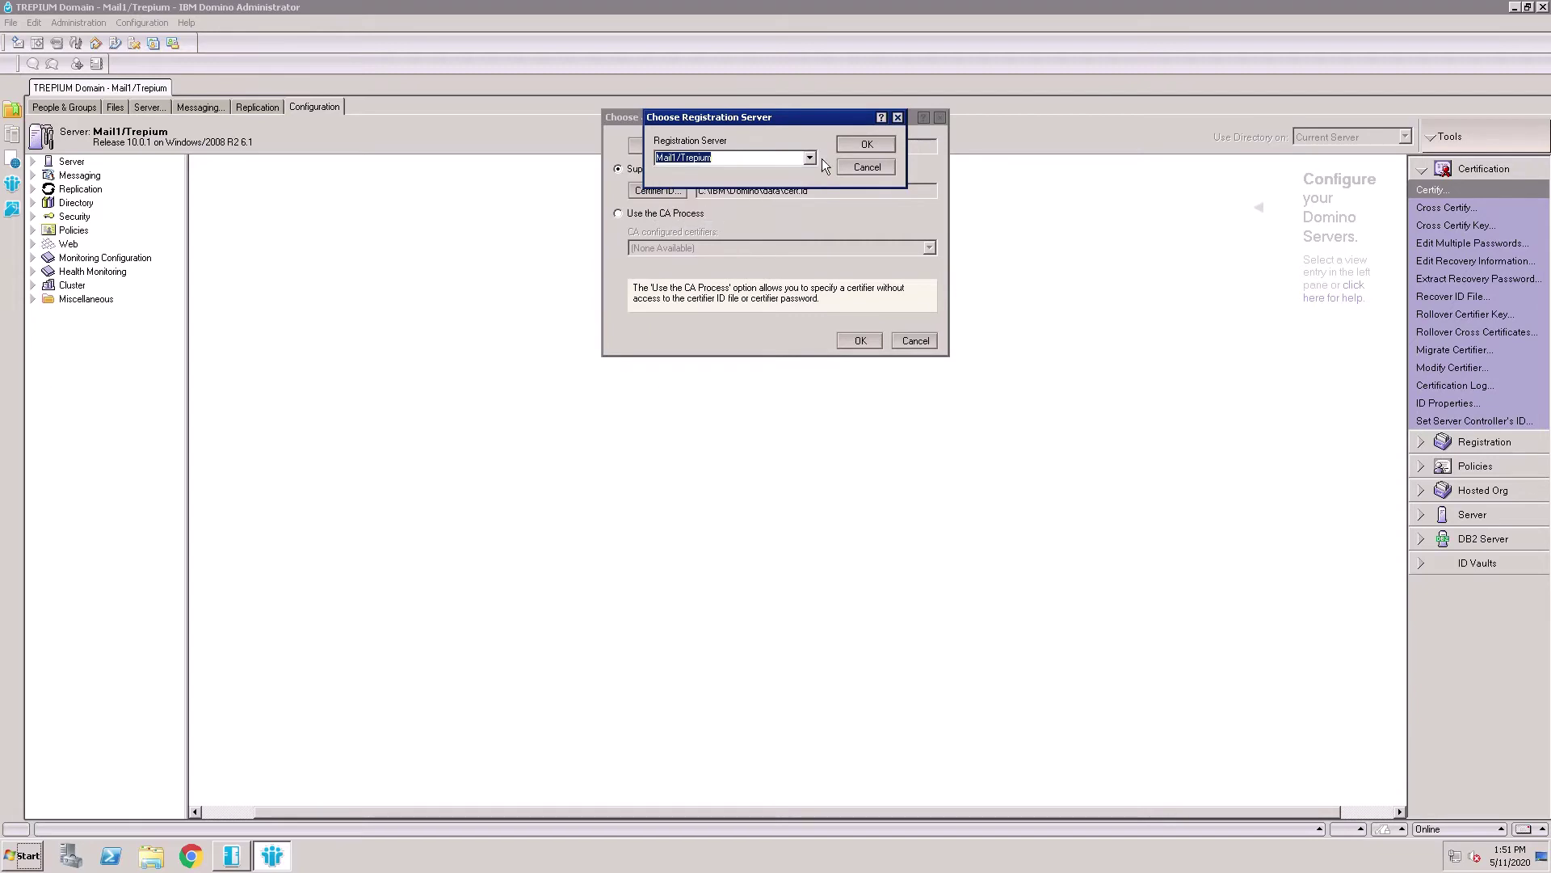
pyautogui.click(866, 144)
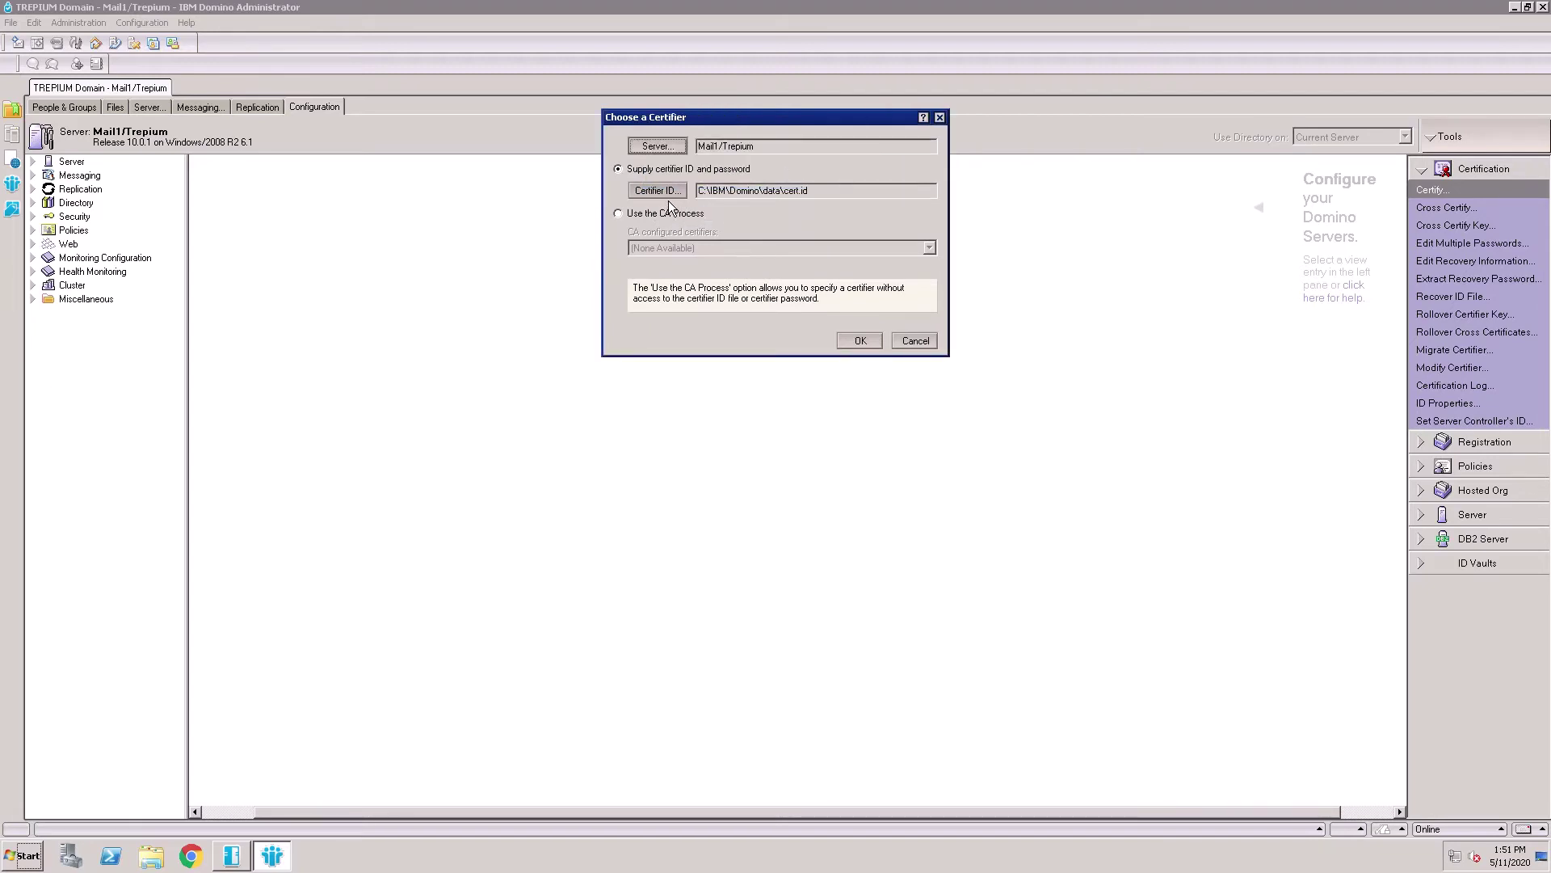
# Keep cert.id as the certifier and enter its password
pyautogui.click(668, 197)
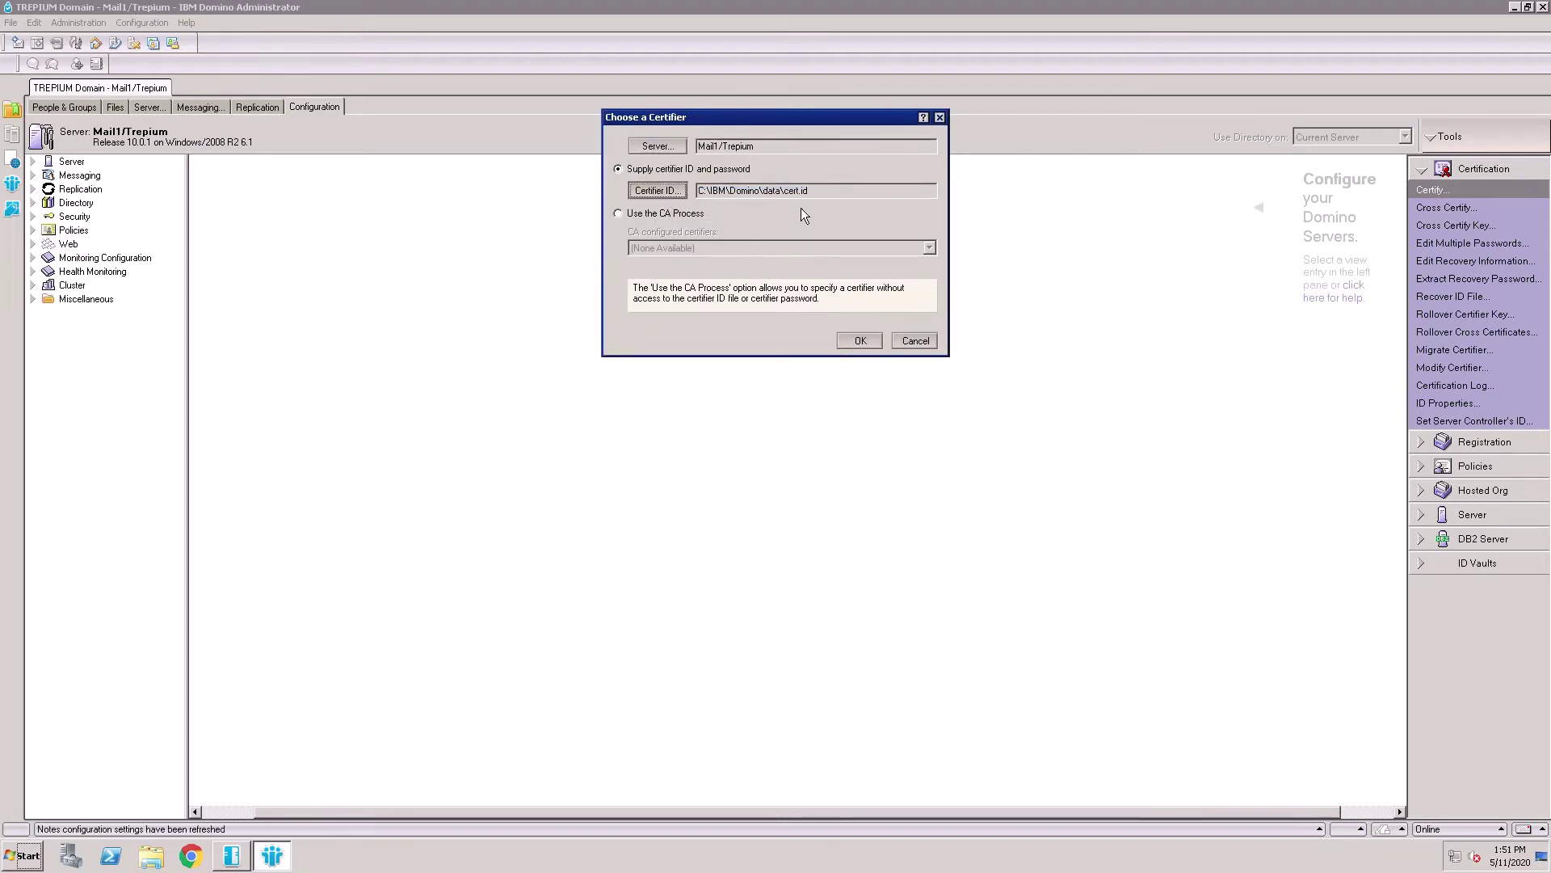
pyautogui.moveTo(817, 193); pyautogui.dragTo(768, 191)
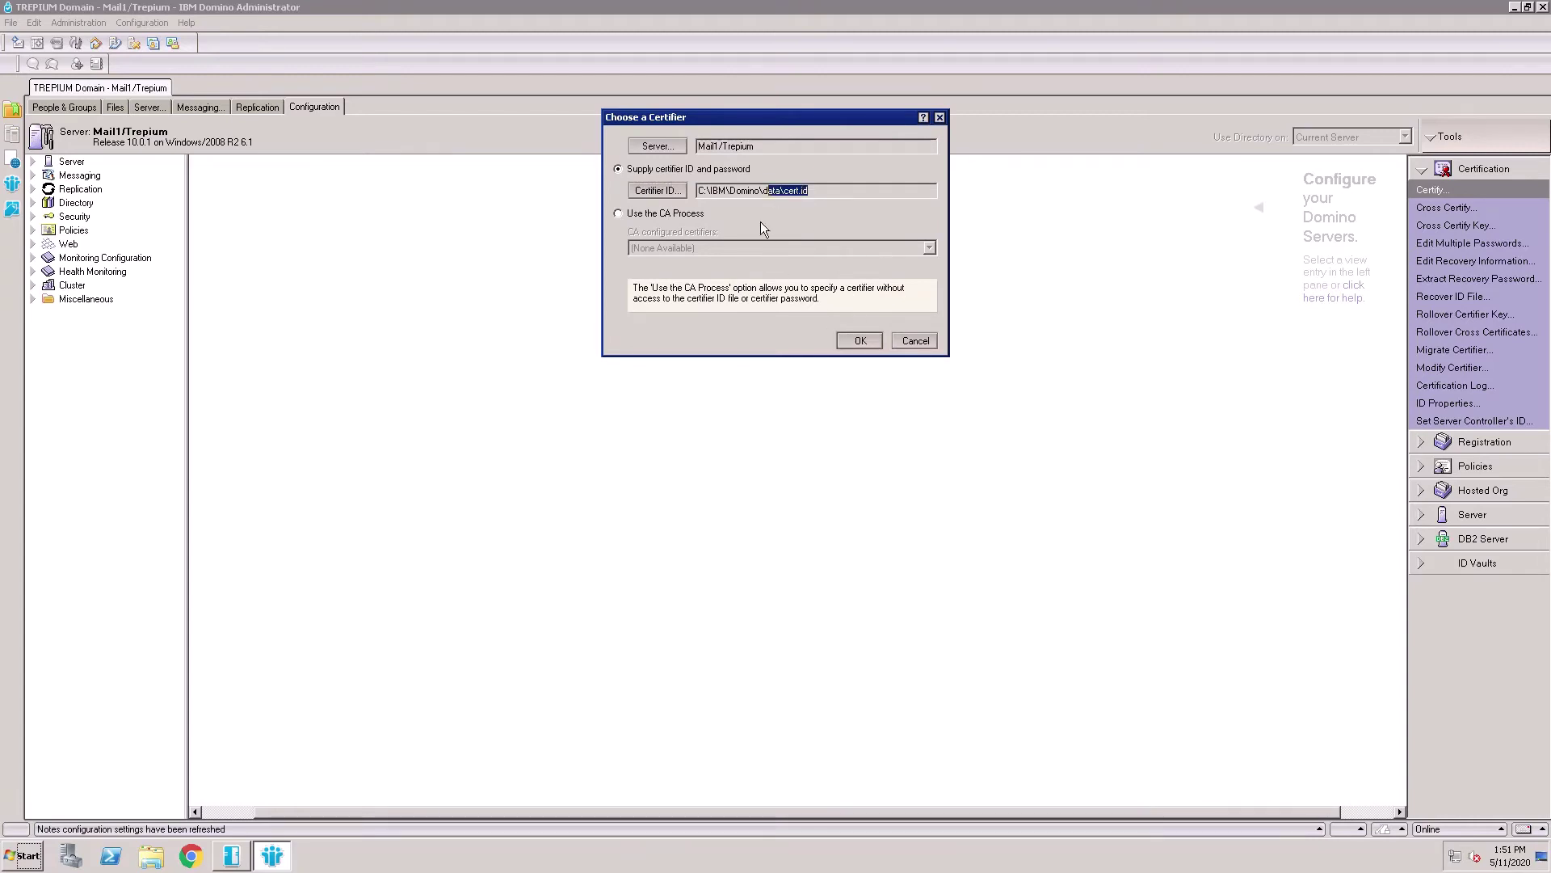
pyautogui.click(865, 347)
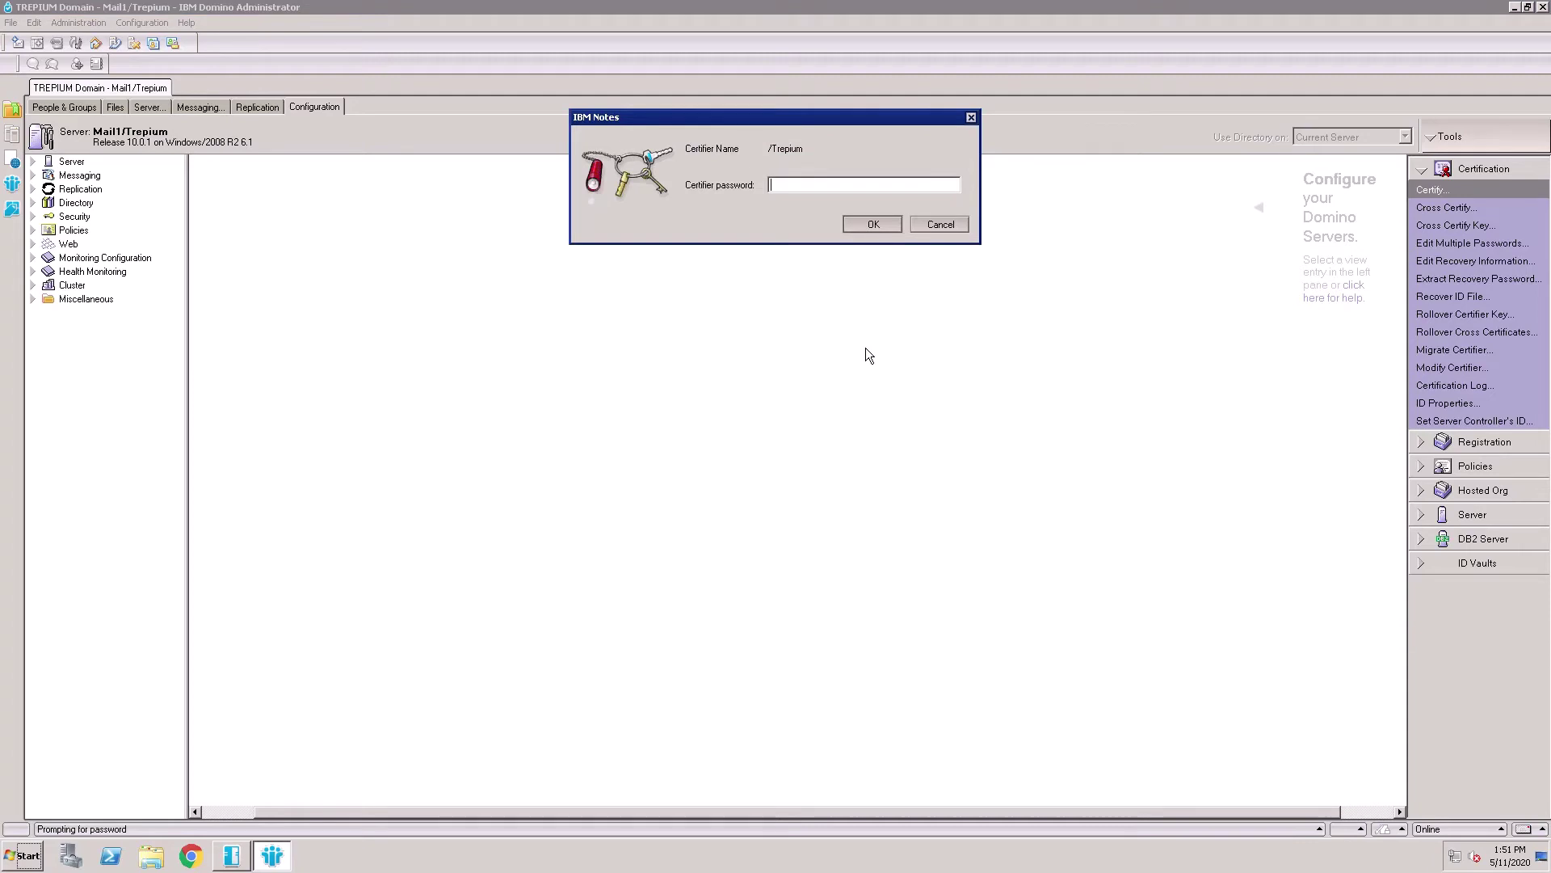
pyautogui.write('***********************')
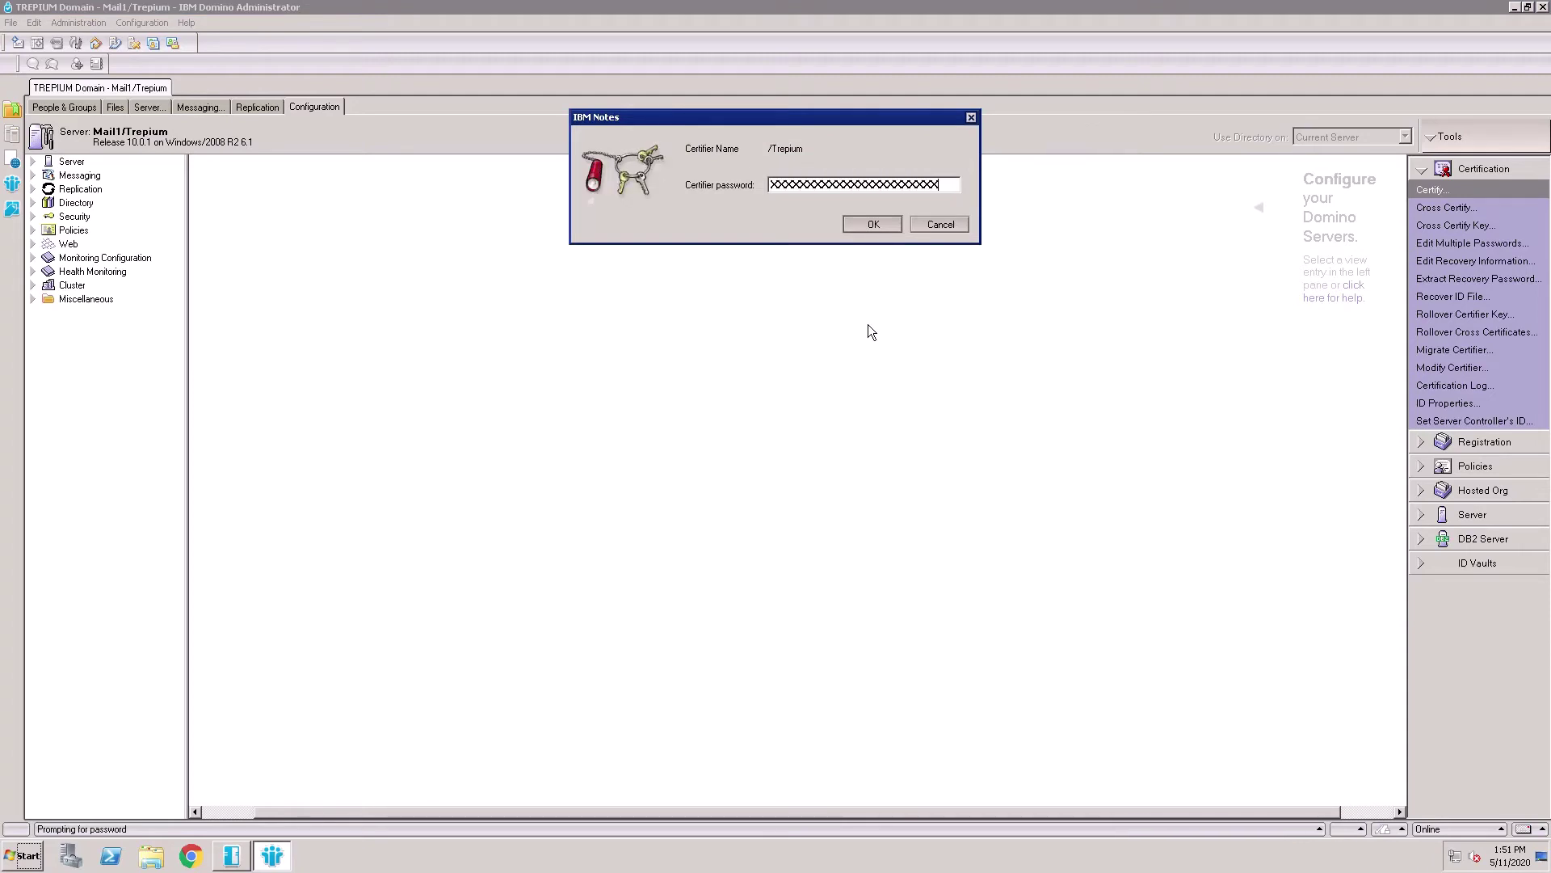
pyautogui.click(884, 229)
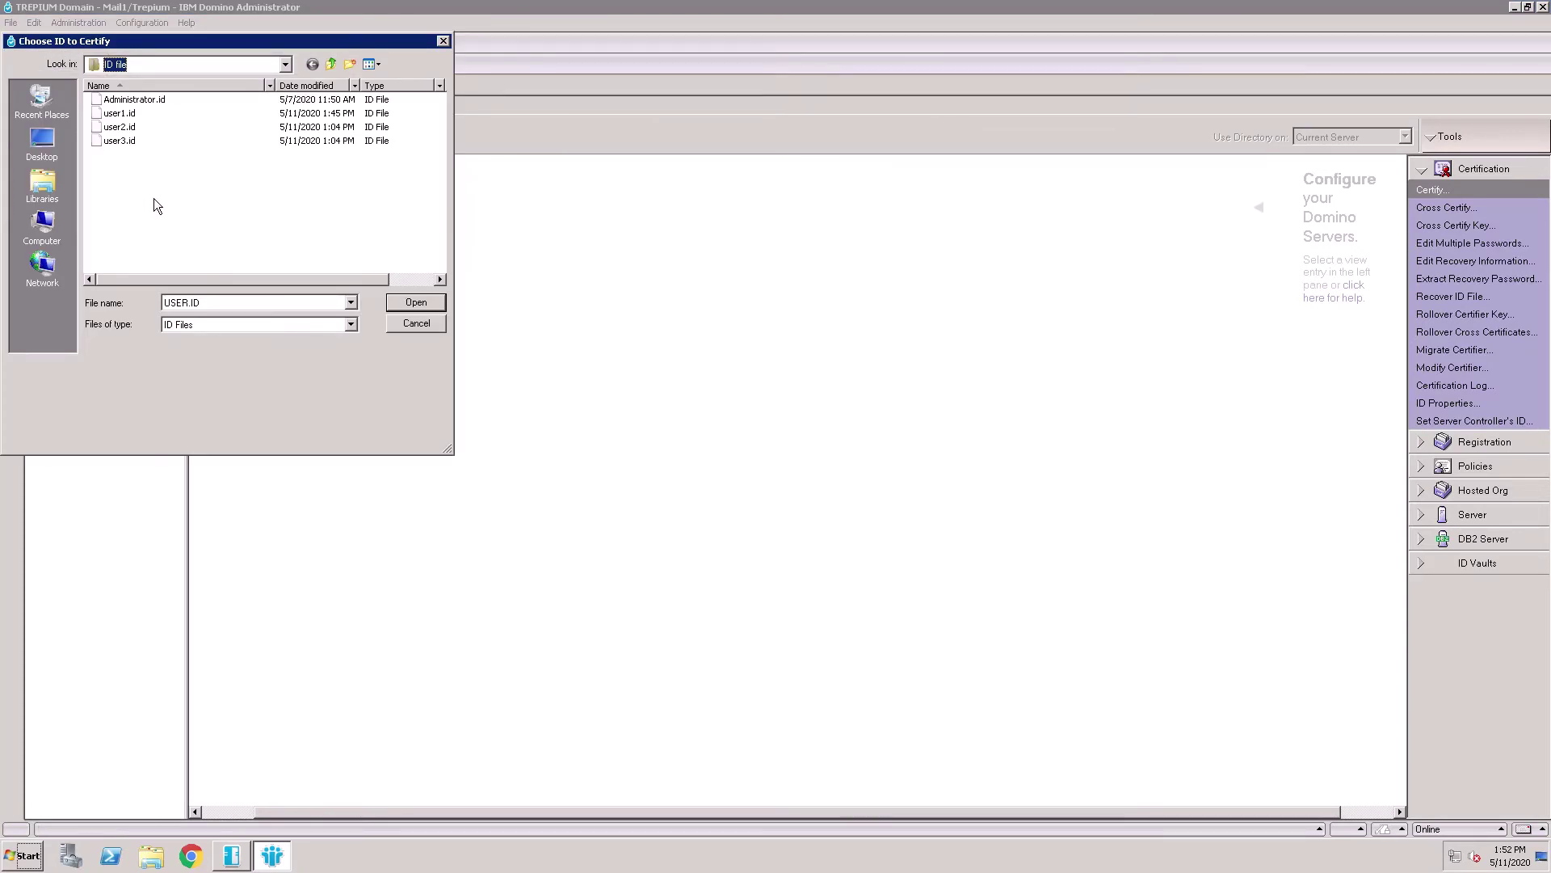
# Select user1.id for certification and unlock it with its ID password
pyautogui.click(120, 116)
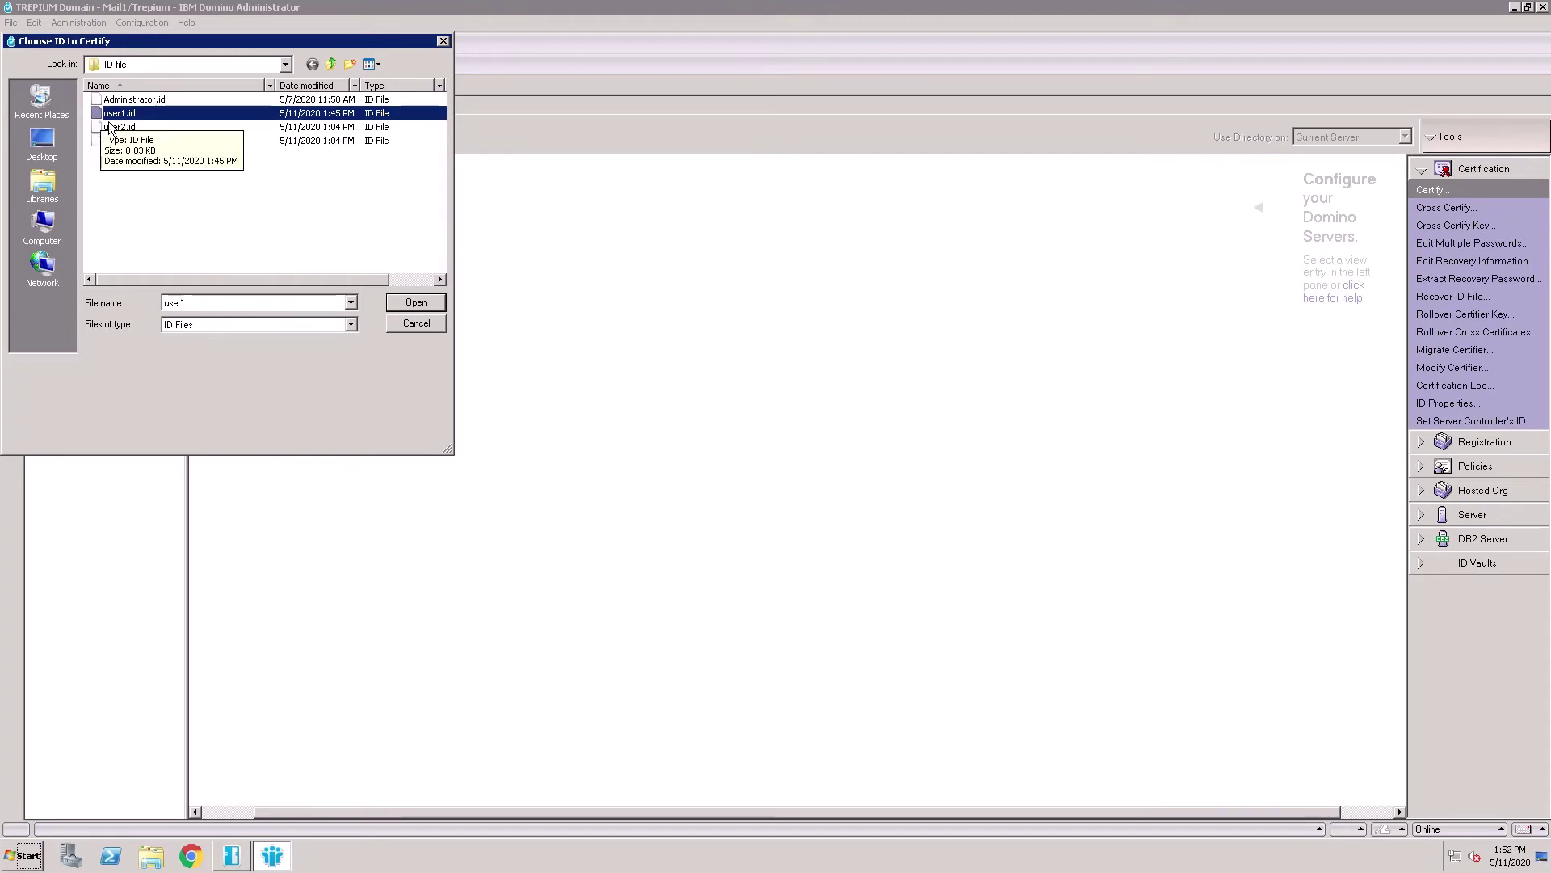
pyautogui.click(416, 323)
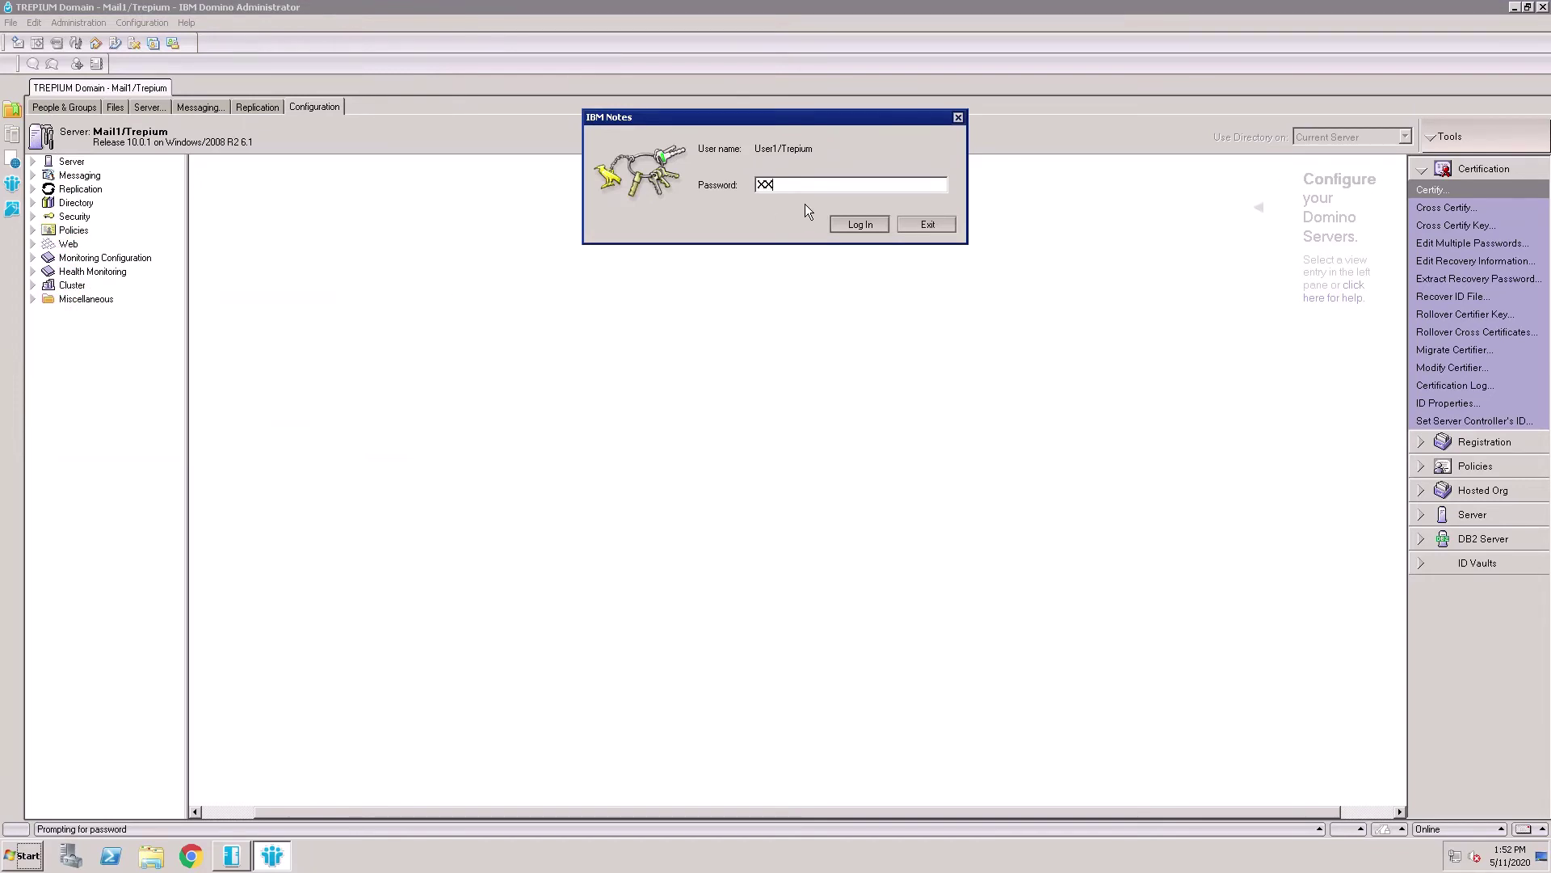
pyautogui.write('password')
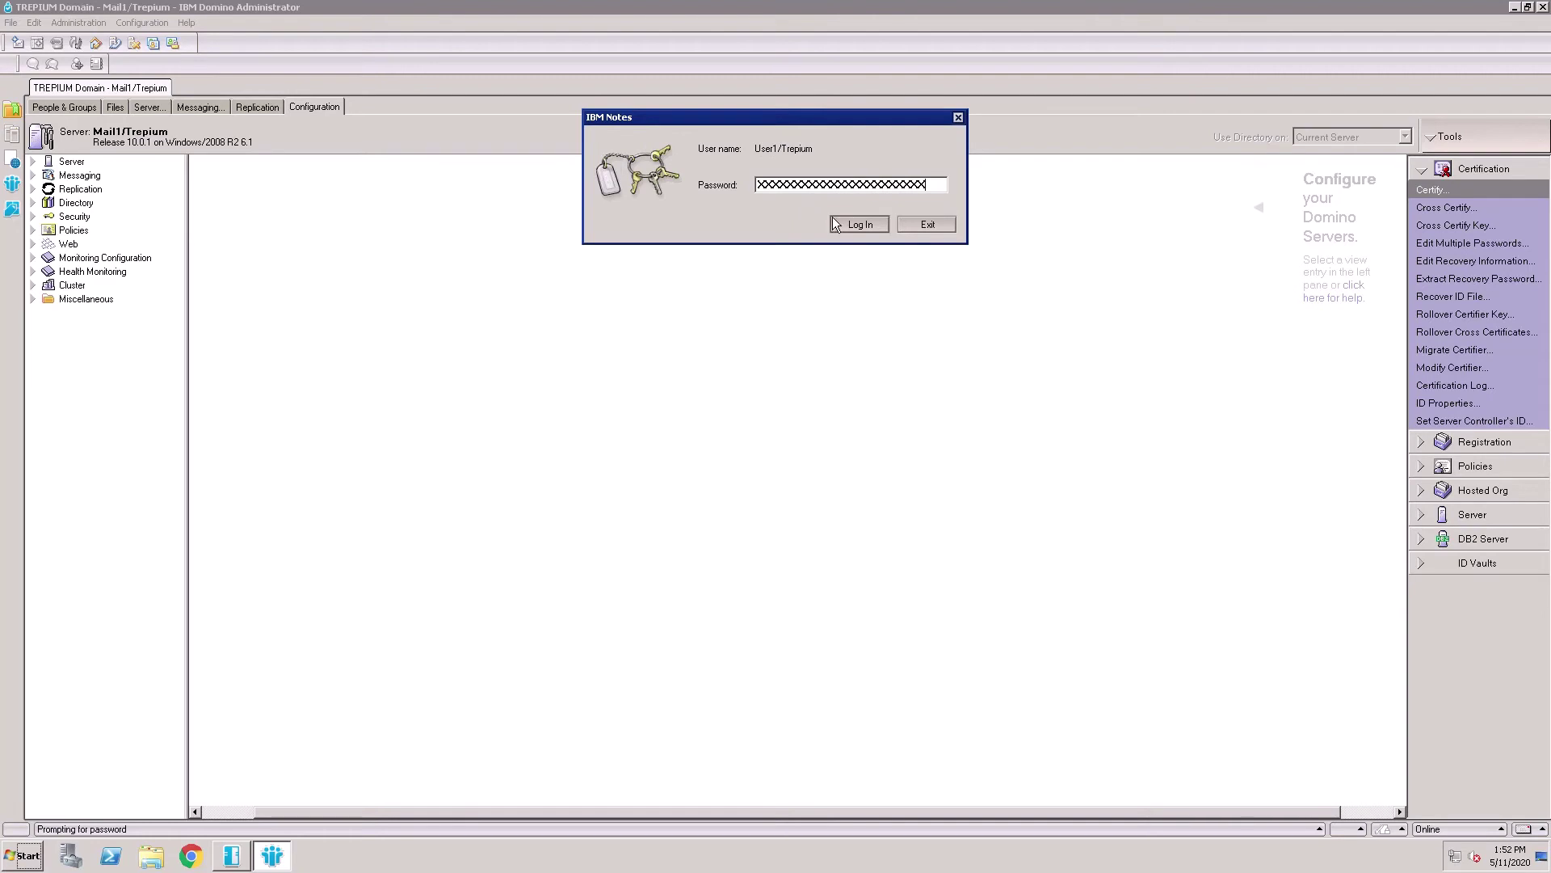
pyautogui.click(860, 225)
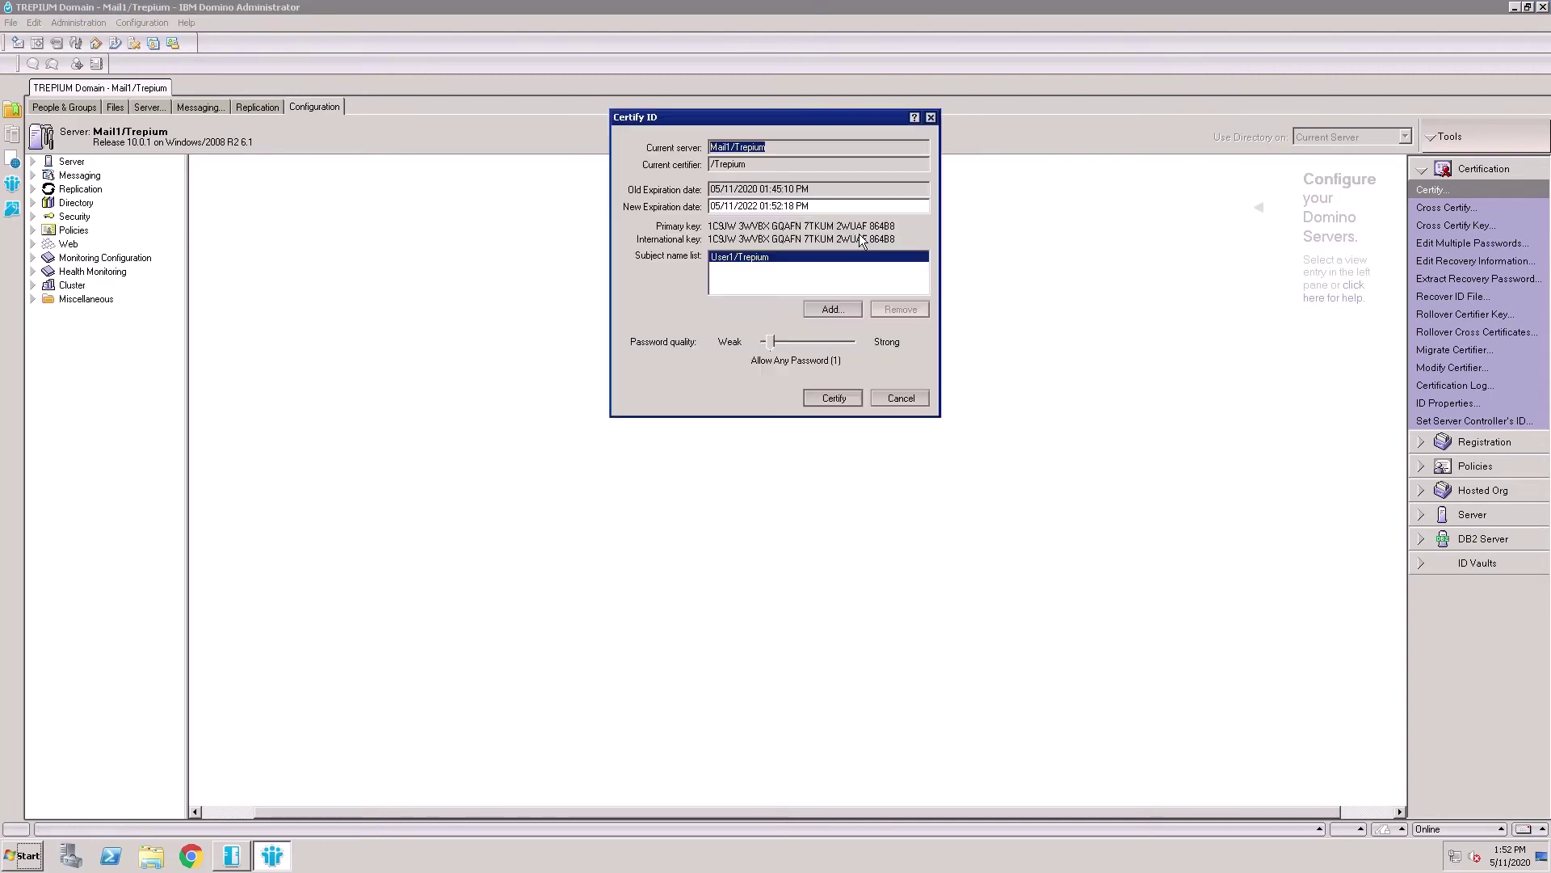
# Change the new expiration date to 05/11/2025, certify, and decline certifying another ID
pyautogui.click(763, 210)
pyautogui.press('BackSpace')
pyautogui.write('5')
pyautogui.click(827, 401)
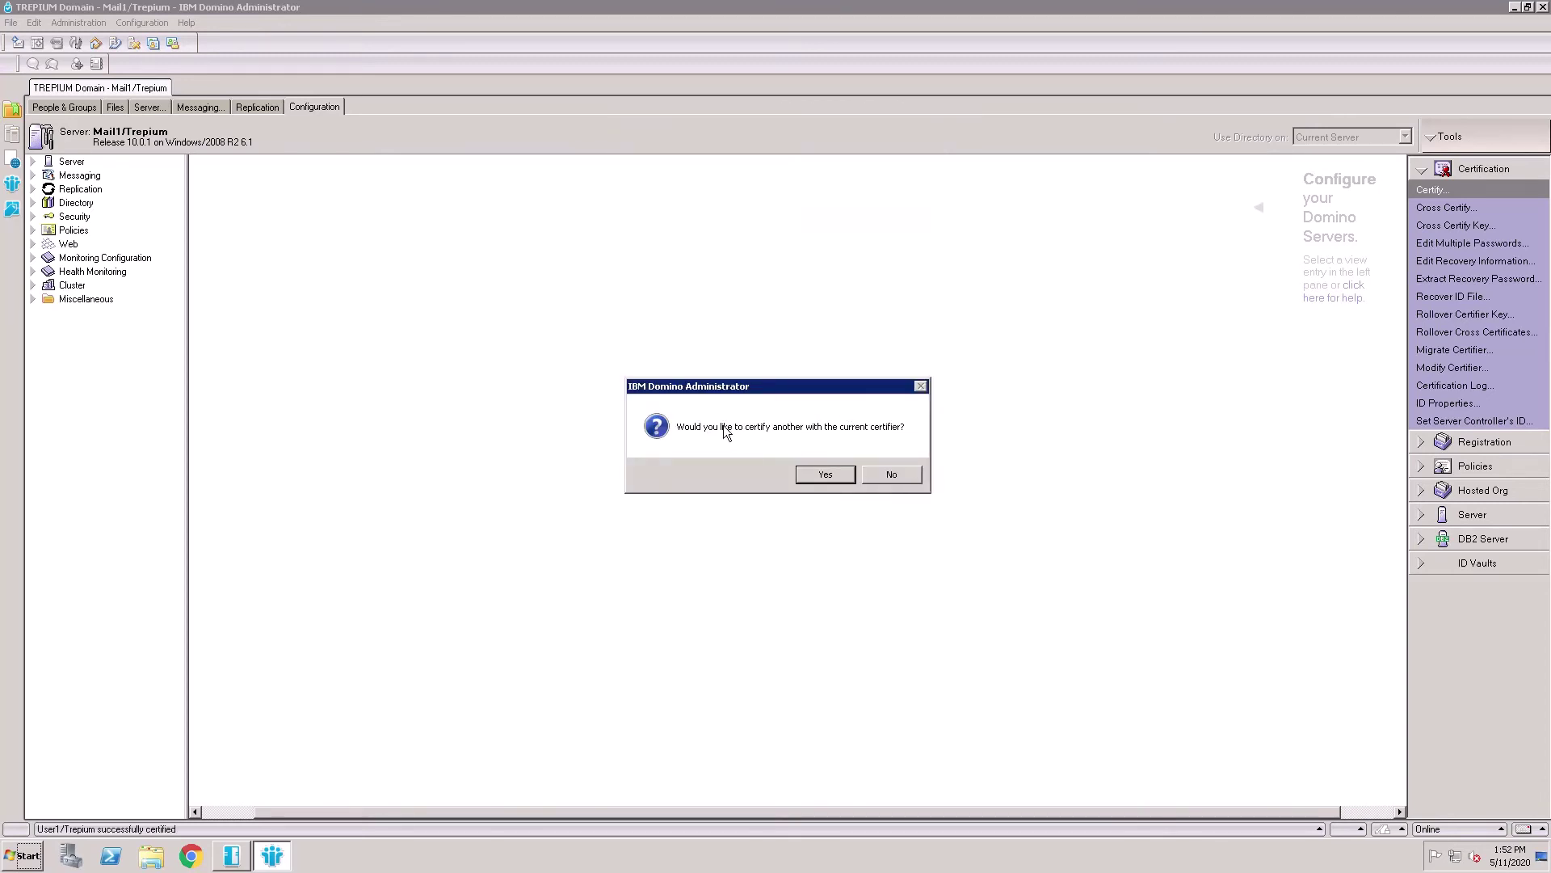
pyautogui.click(903, 484)
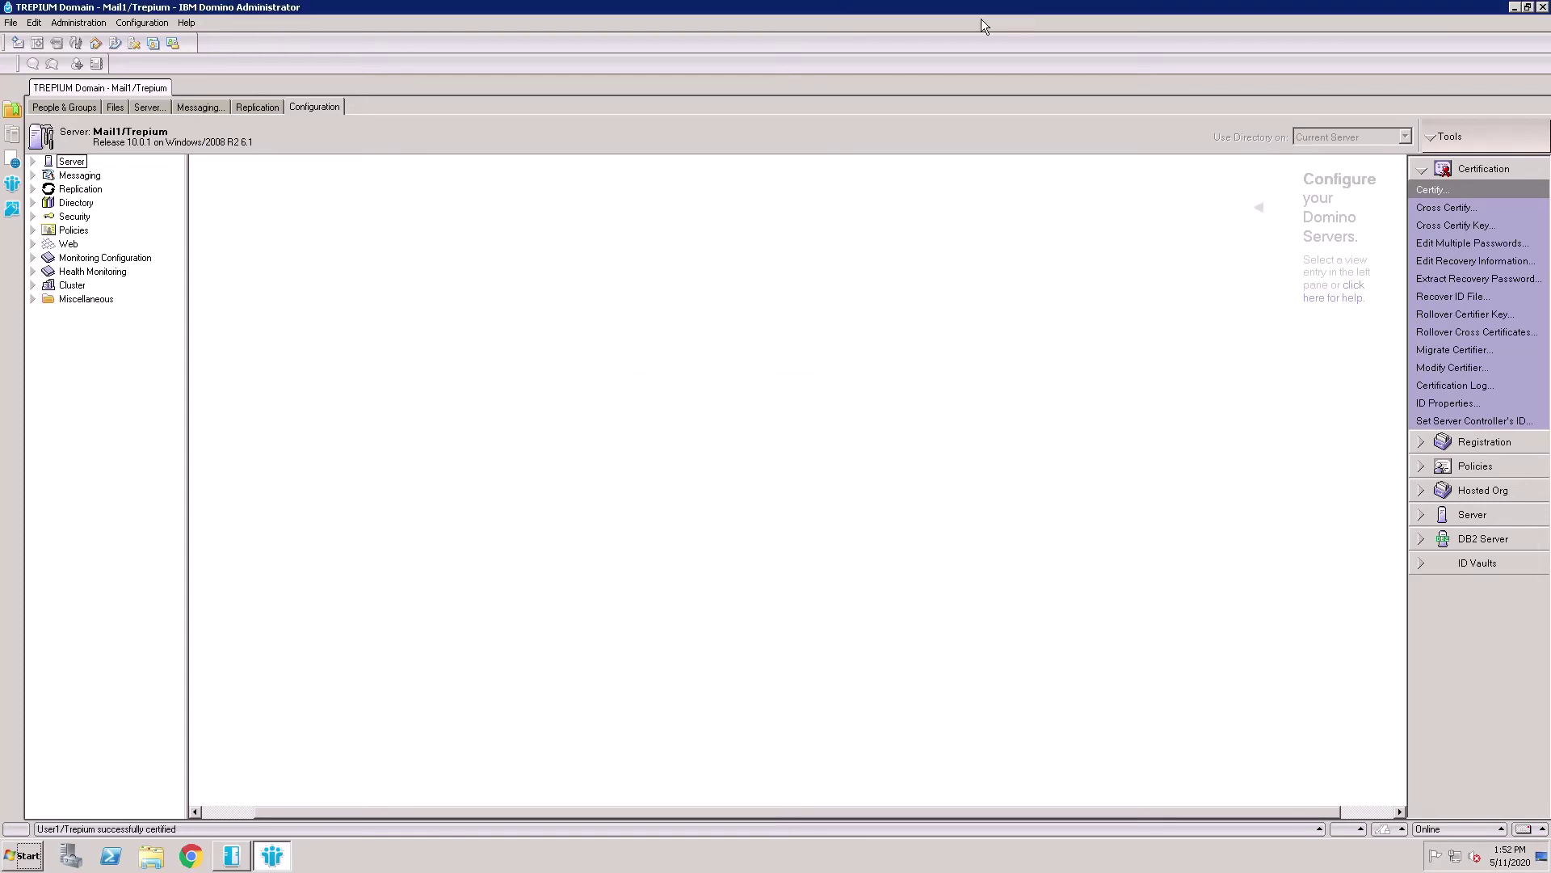
# Close Domino Administrator, relaunch IBM Notes, and choose to switch to a different user ID file
pyautogui.click(1543, 7)
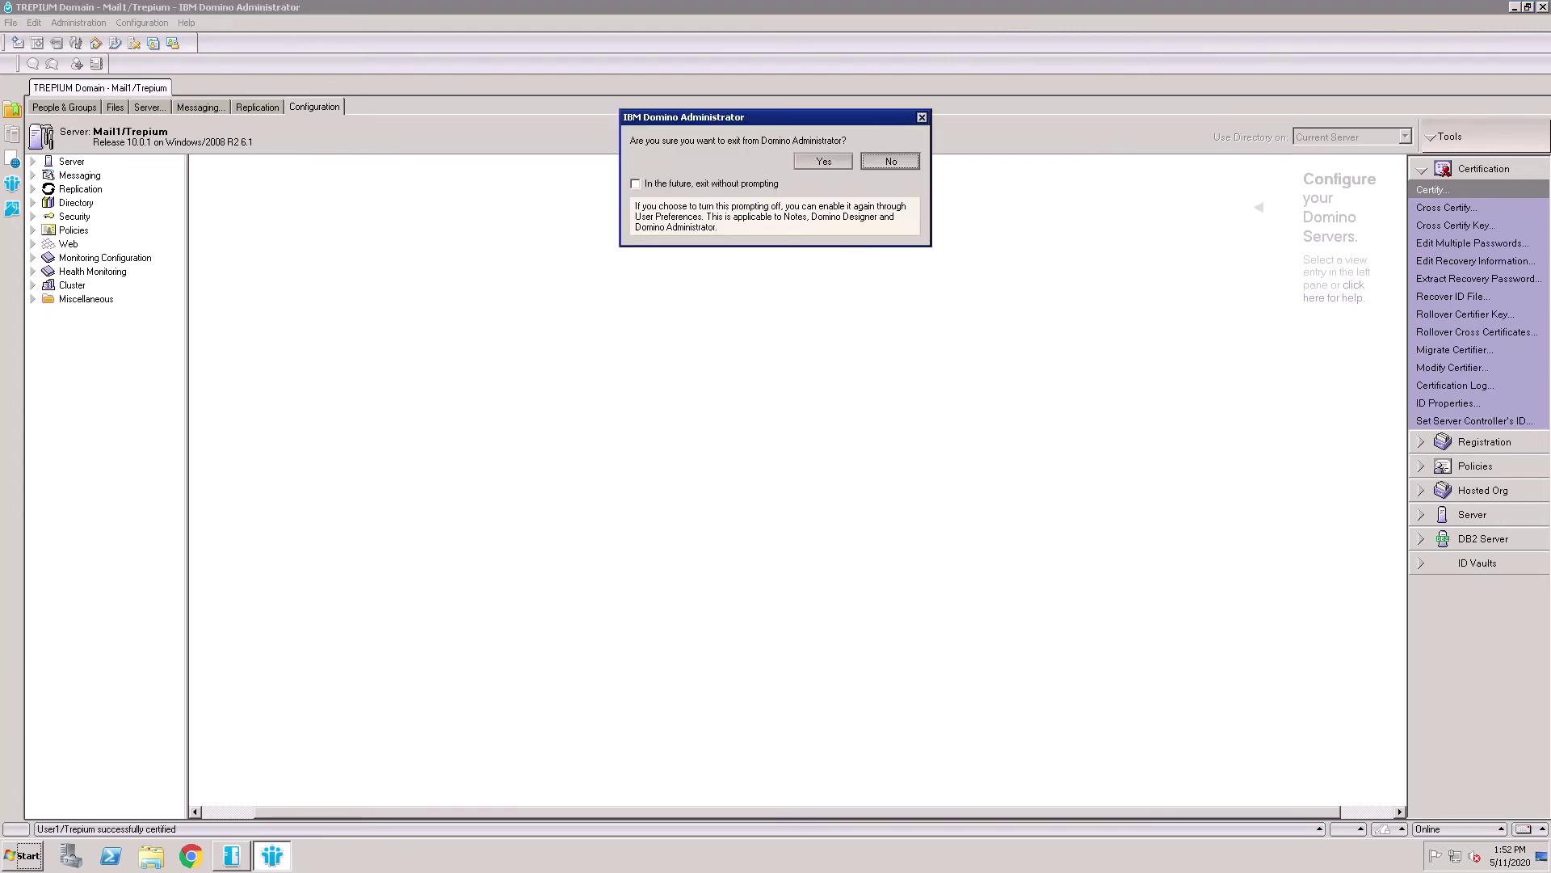
pyautogui.click(840, 168)
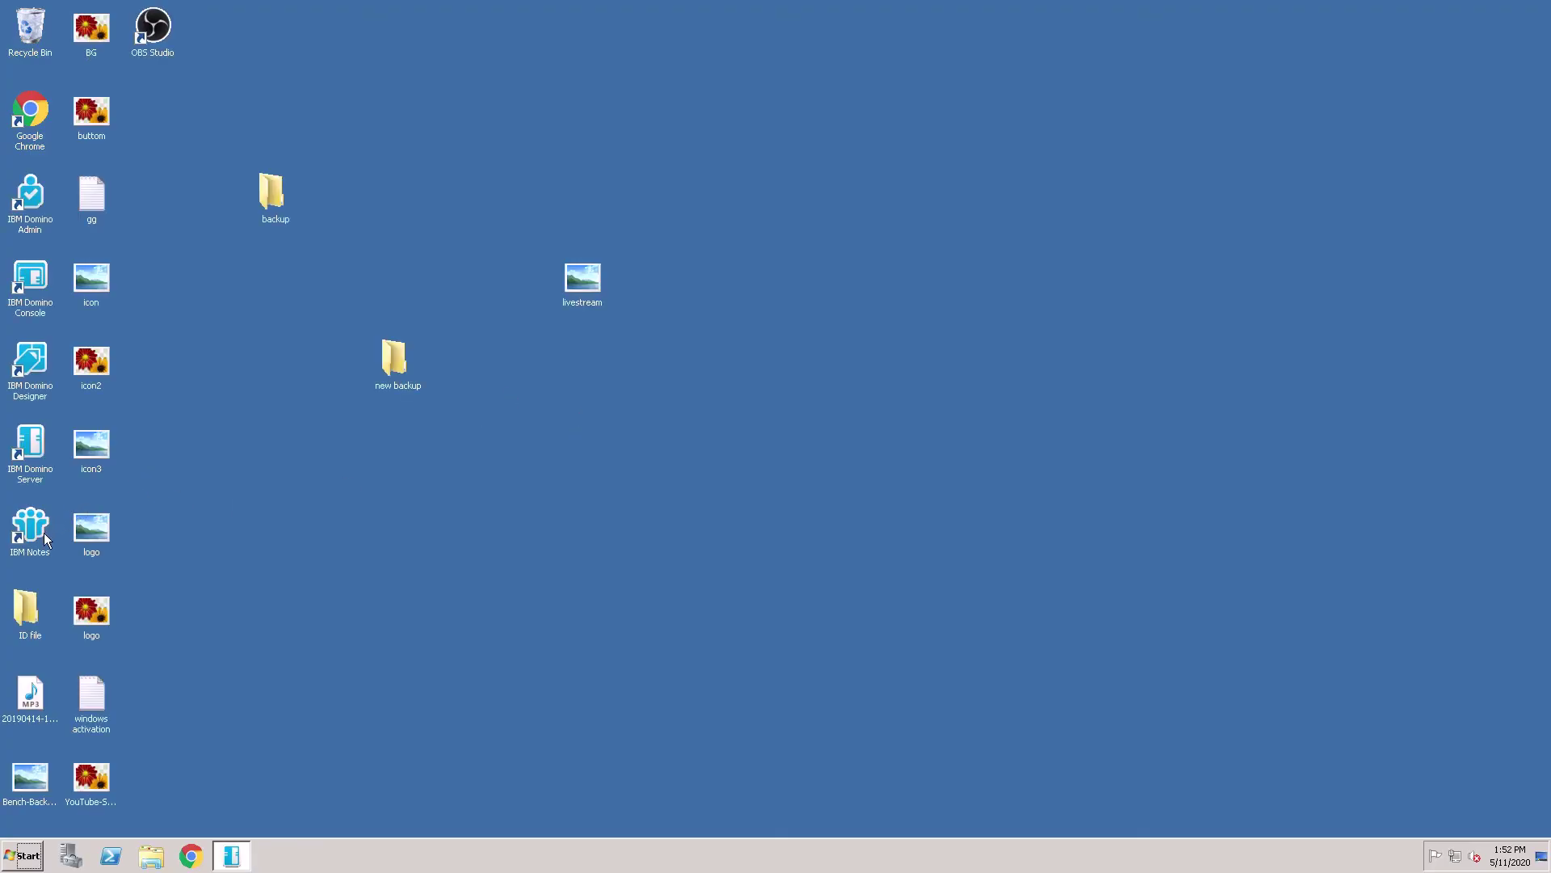
pyautogui.doubleClick(44, 532)
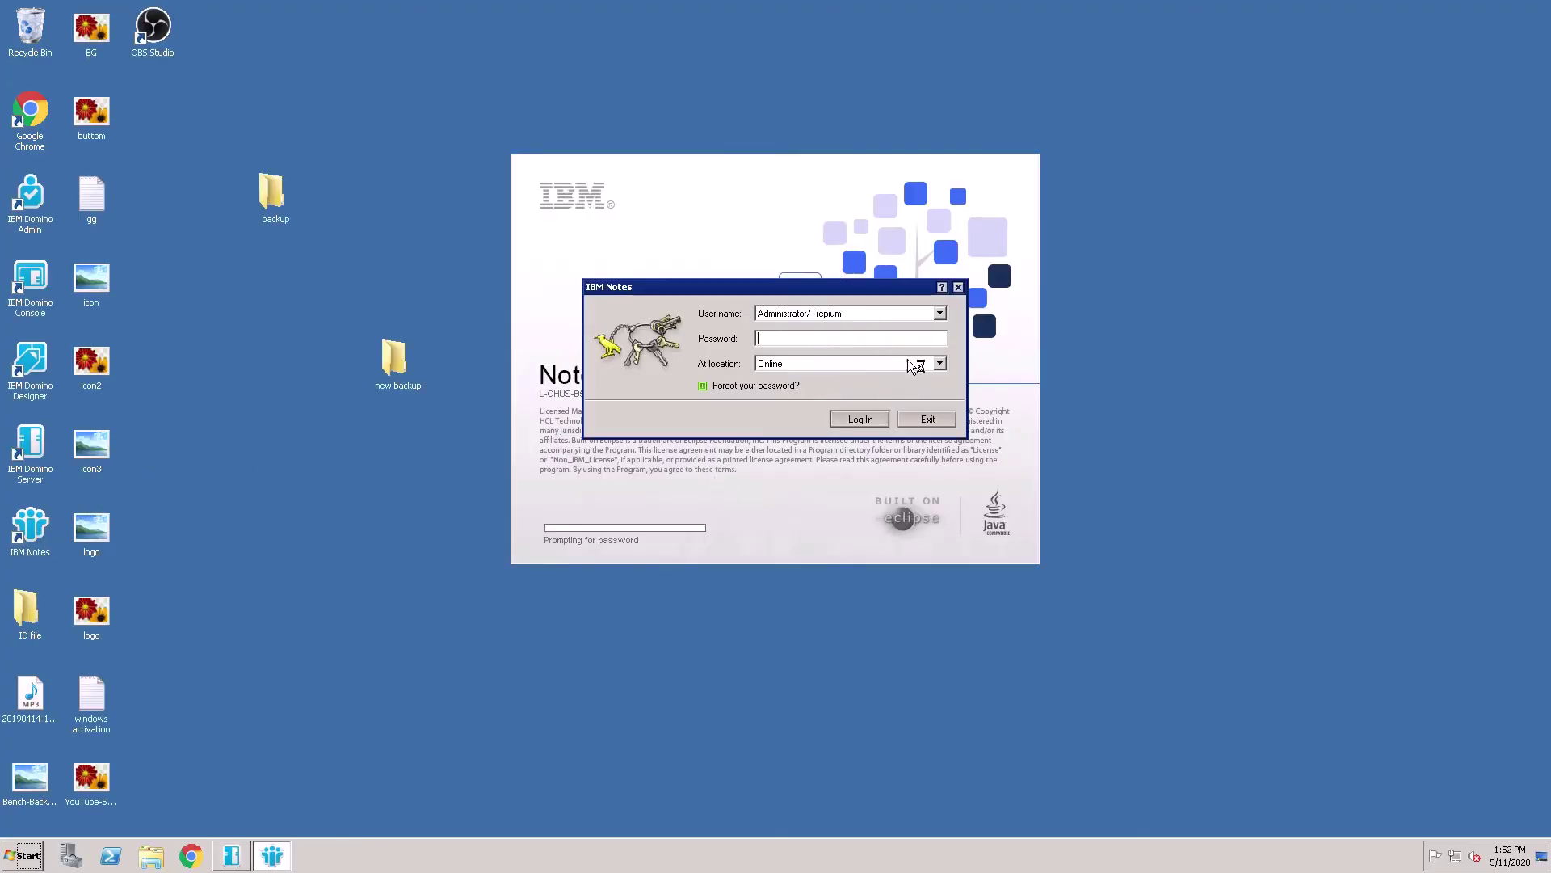
pyautogui.click(933, 421)
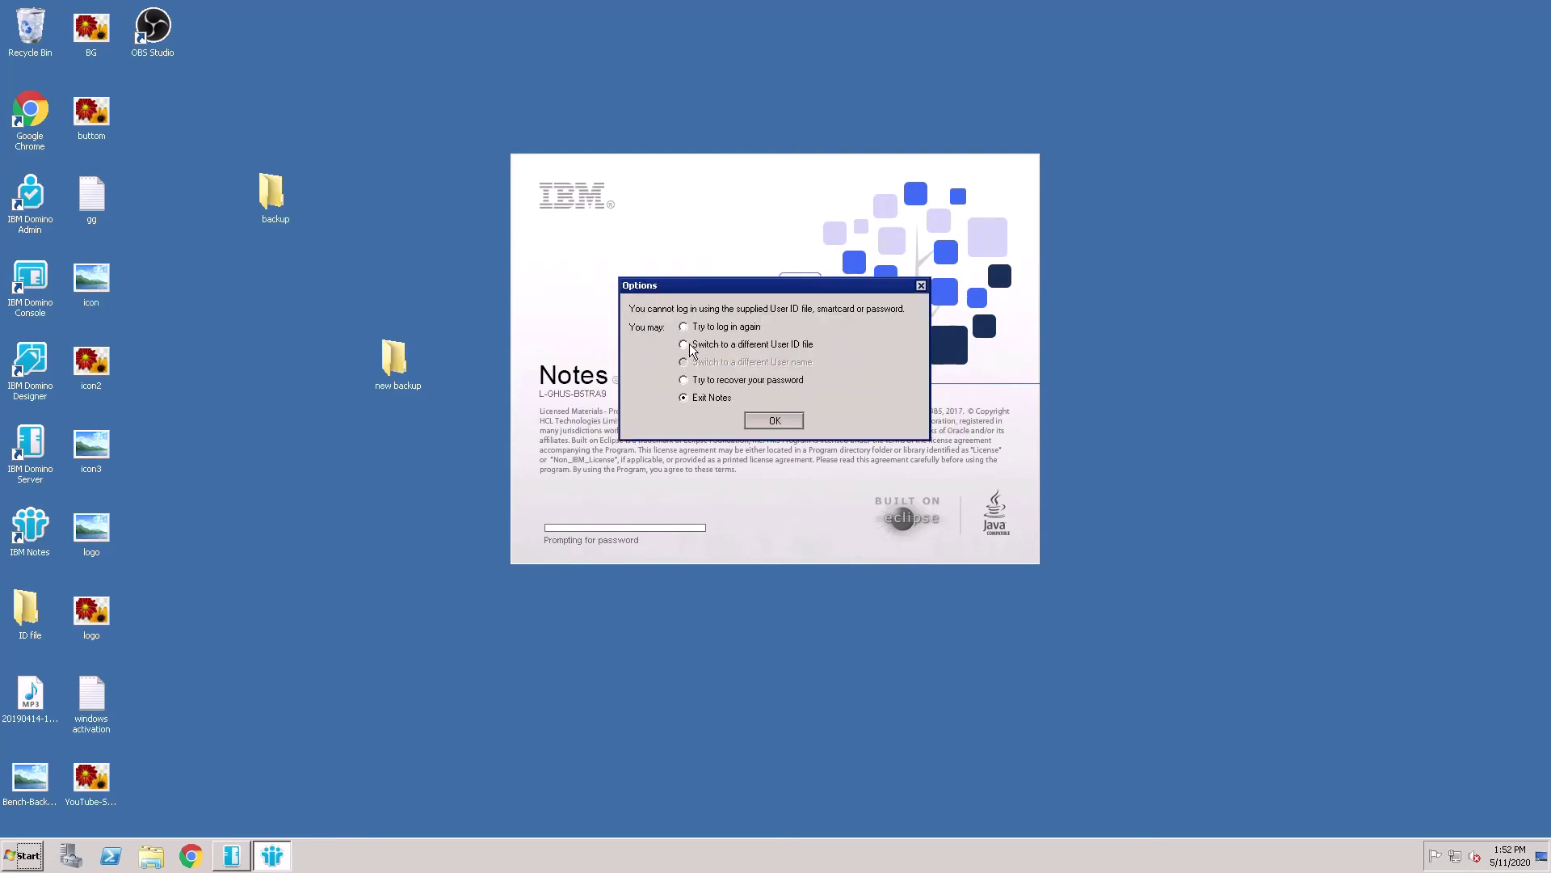
pyautogui.click(691, 346)
pyautogui.click(774, 420)
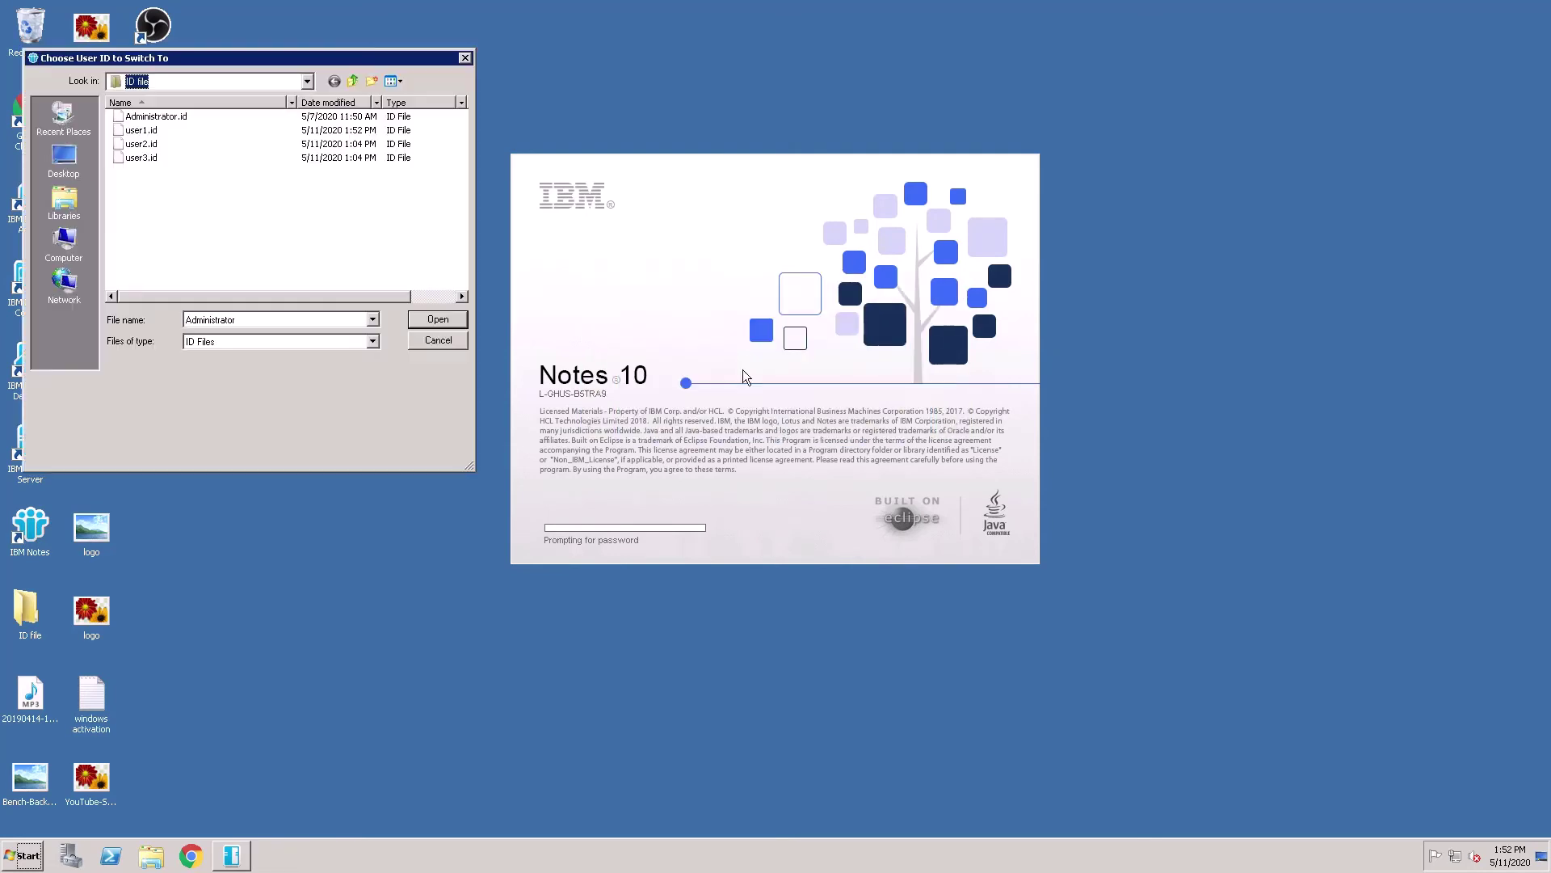
# Log in to Notes with user1.id and its password
pyautogui.click(141, 130)
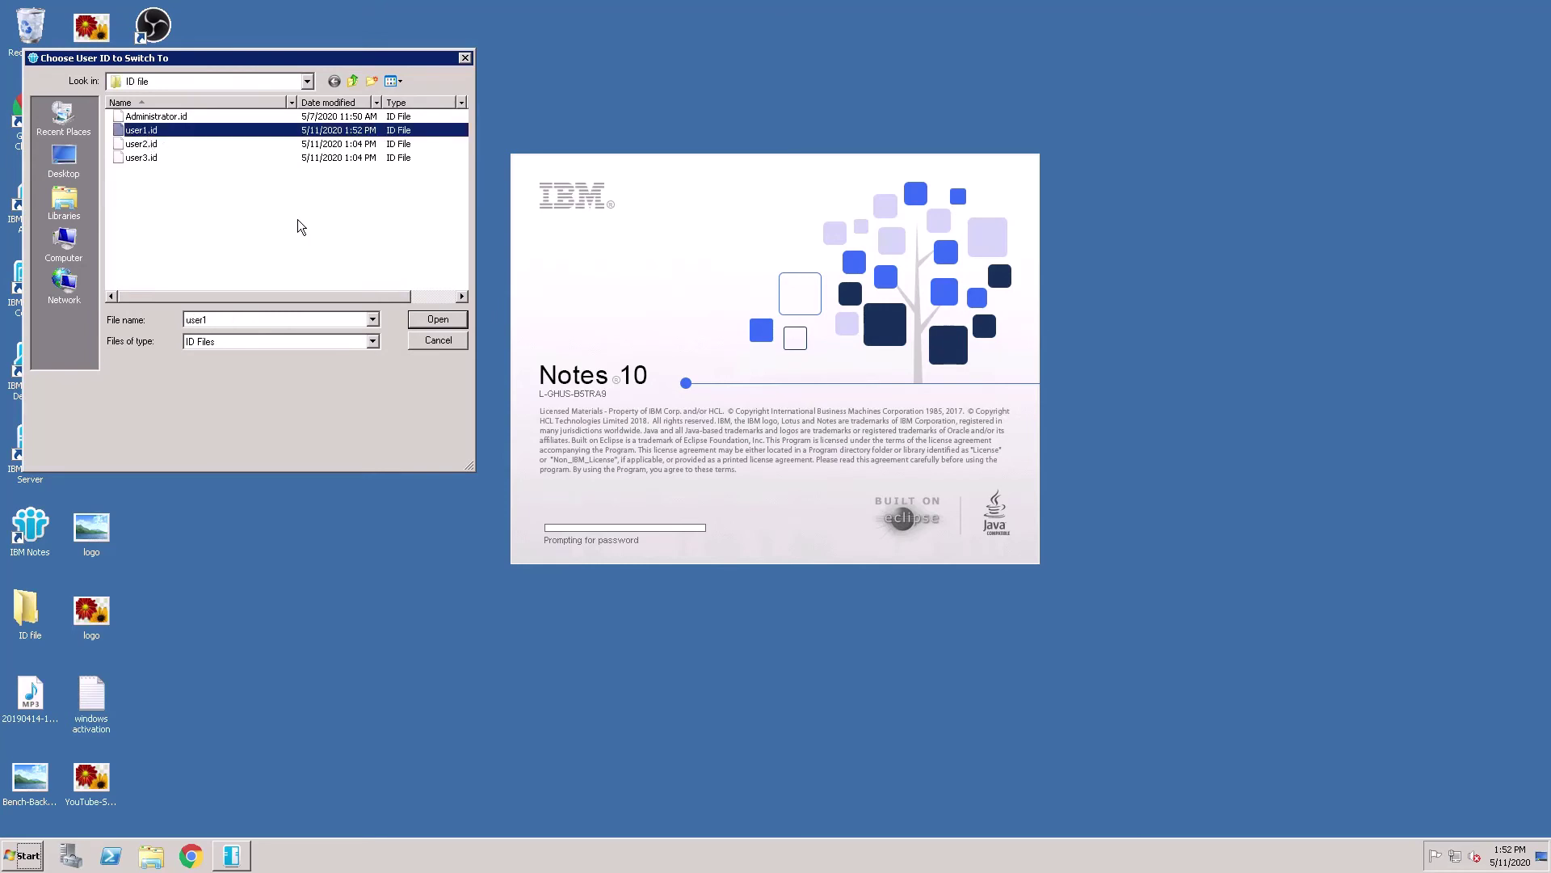
pyautogui.click(437, 320)
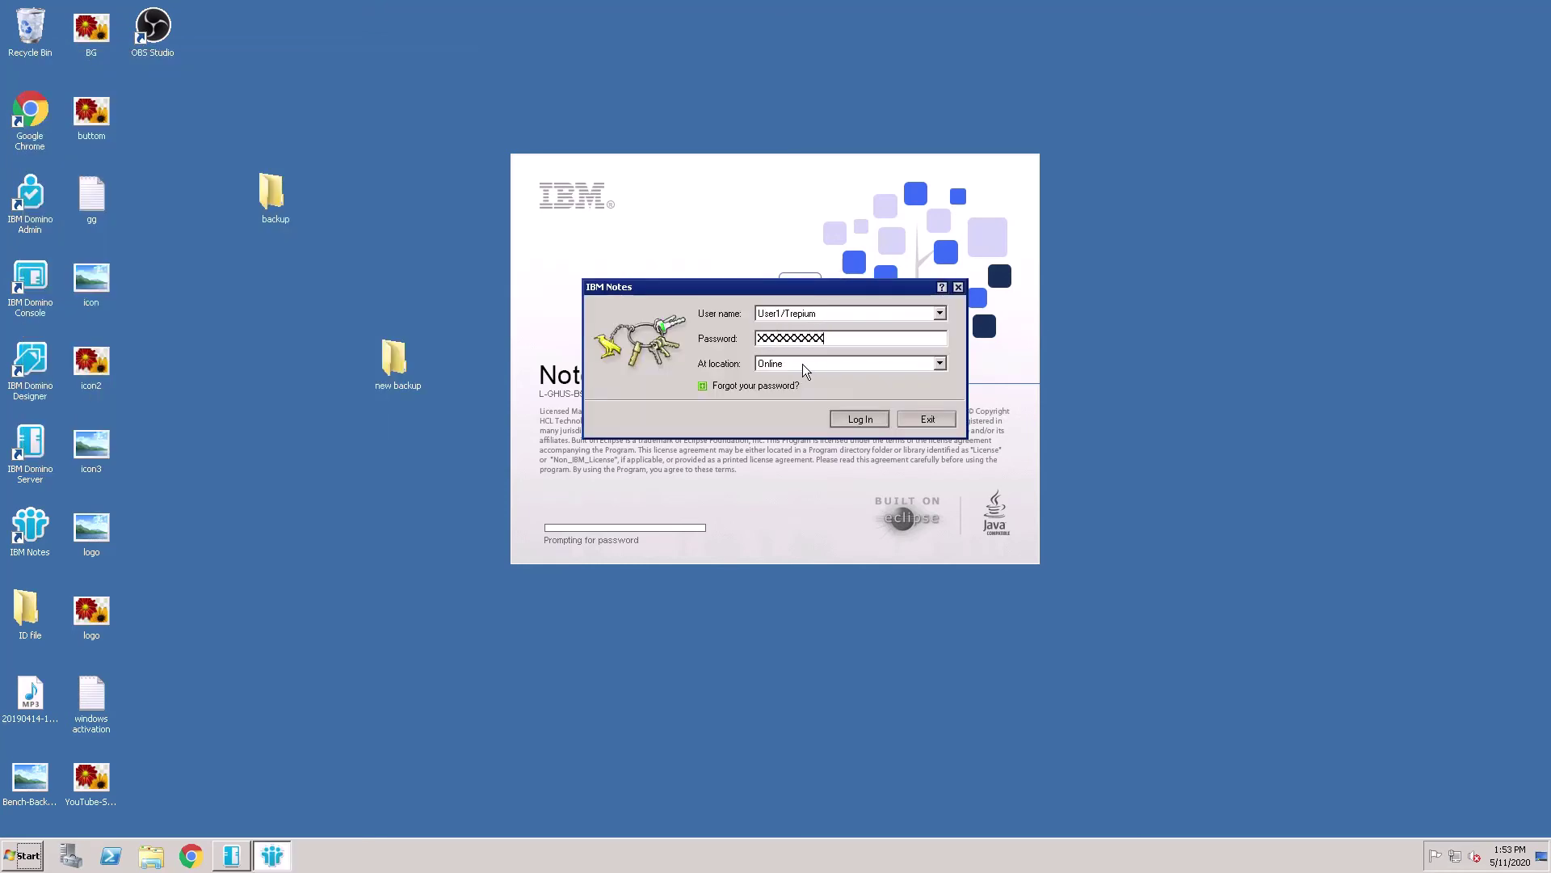
pyautogui.write('password')
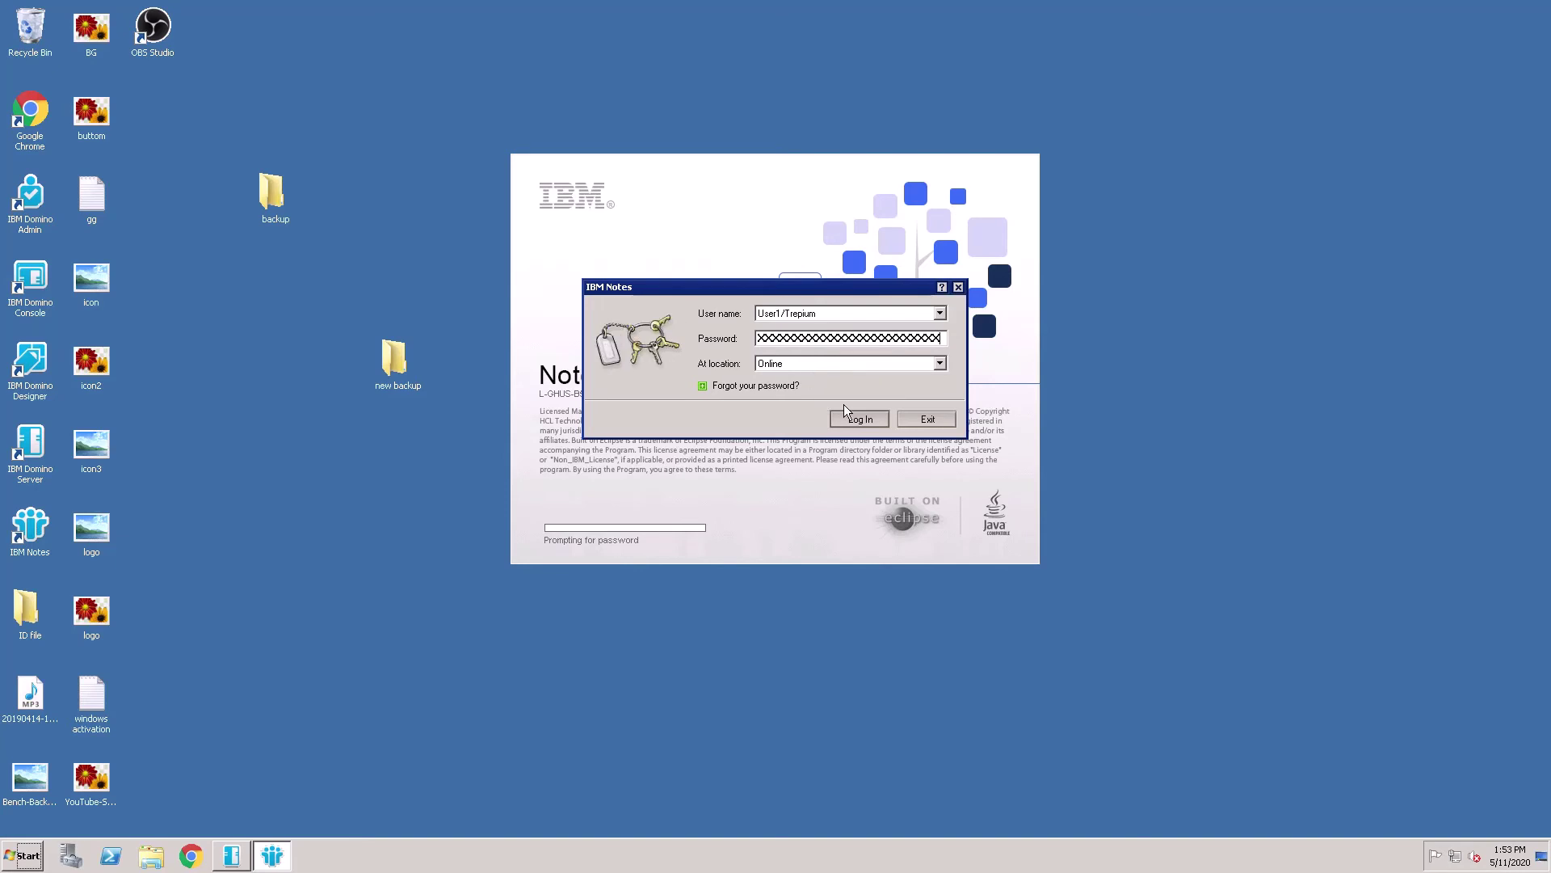
pyautogui.click(858, 419)
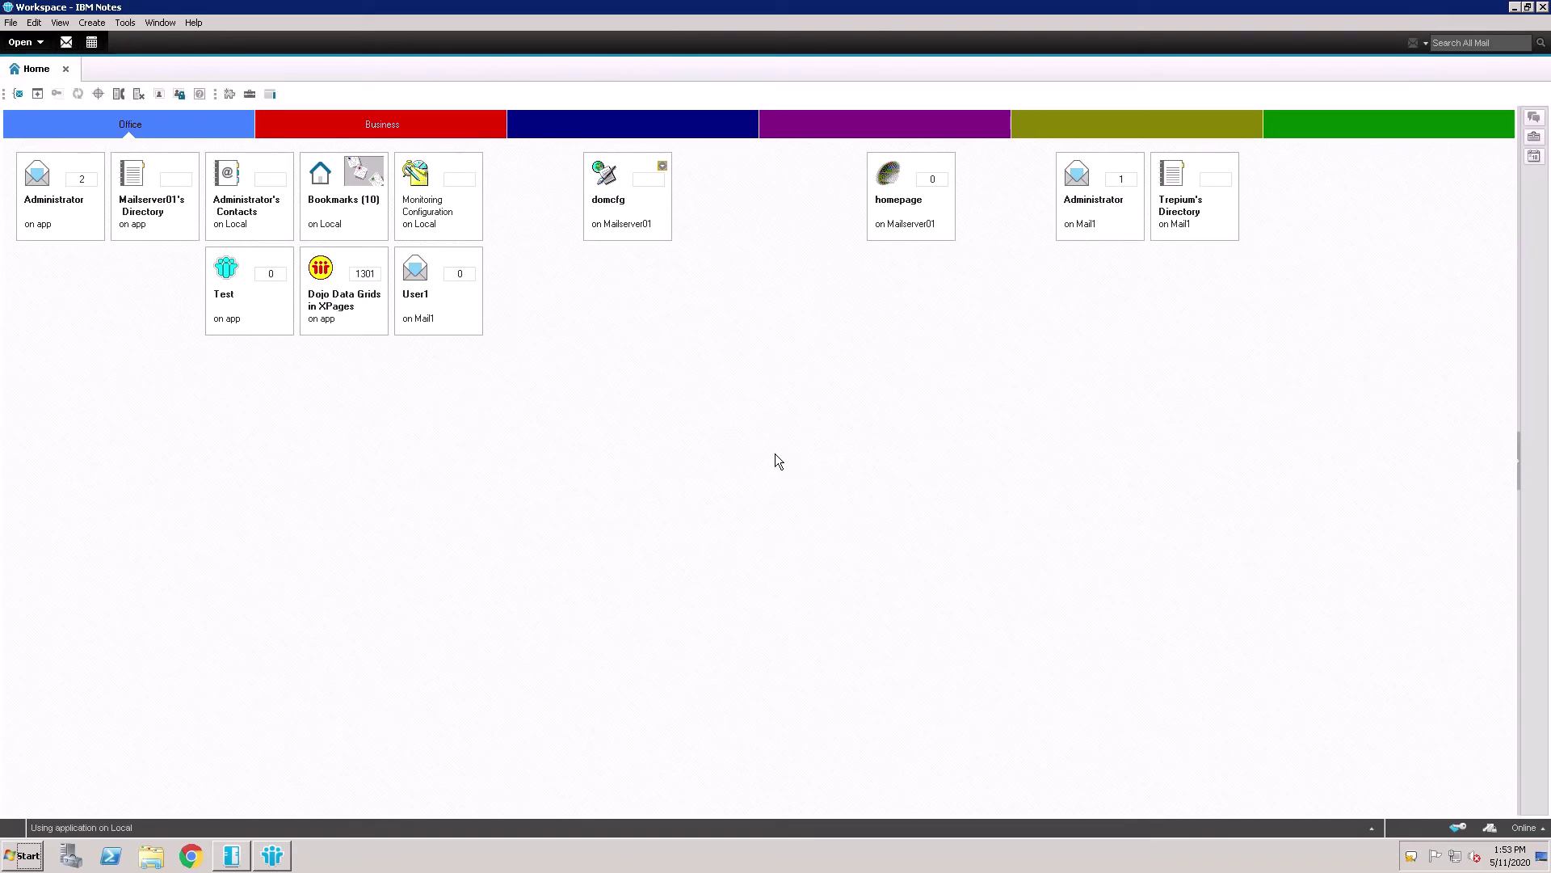
# Open User1's mail database and address a new message to User1/Trepium
pyautogui.click(451, 324)
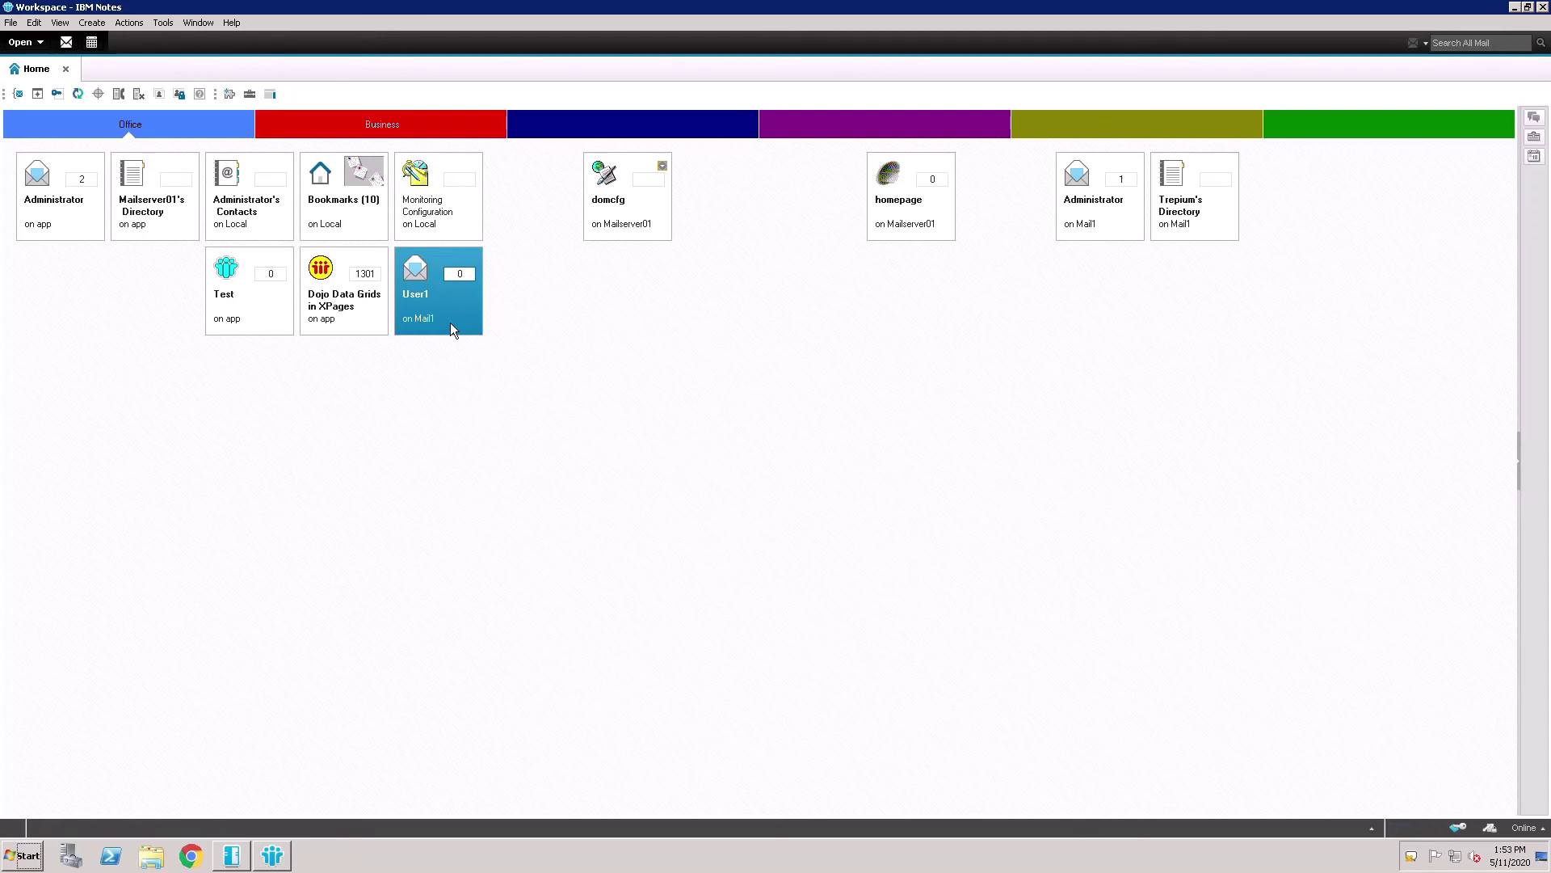
pyautogui.doubleClick(451, 326)
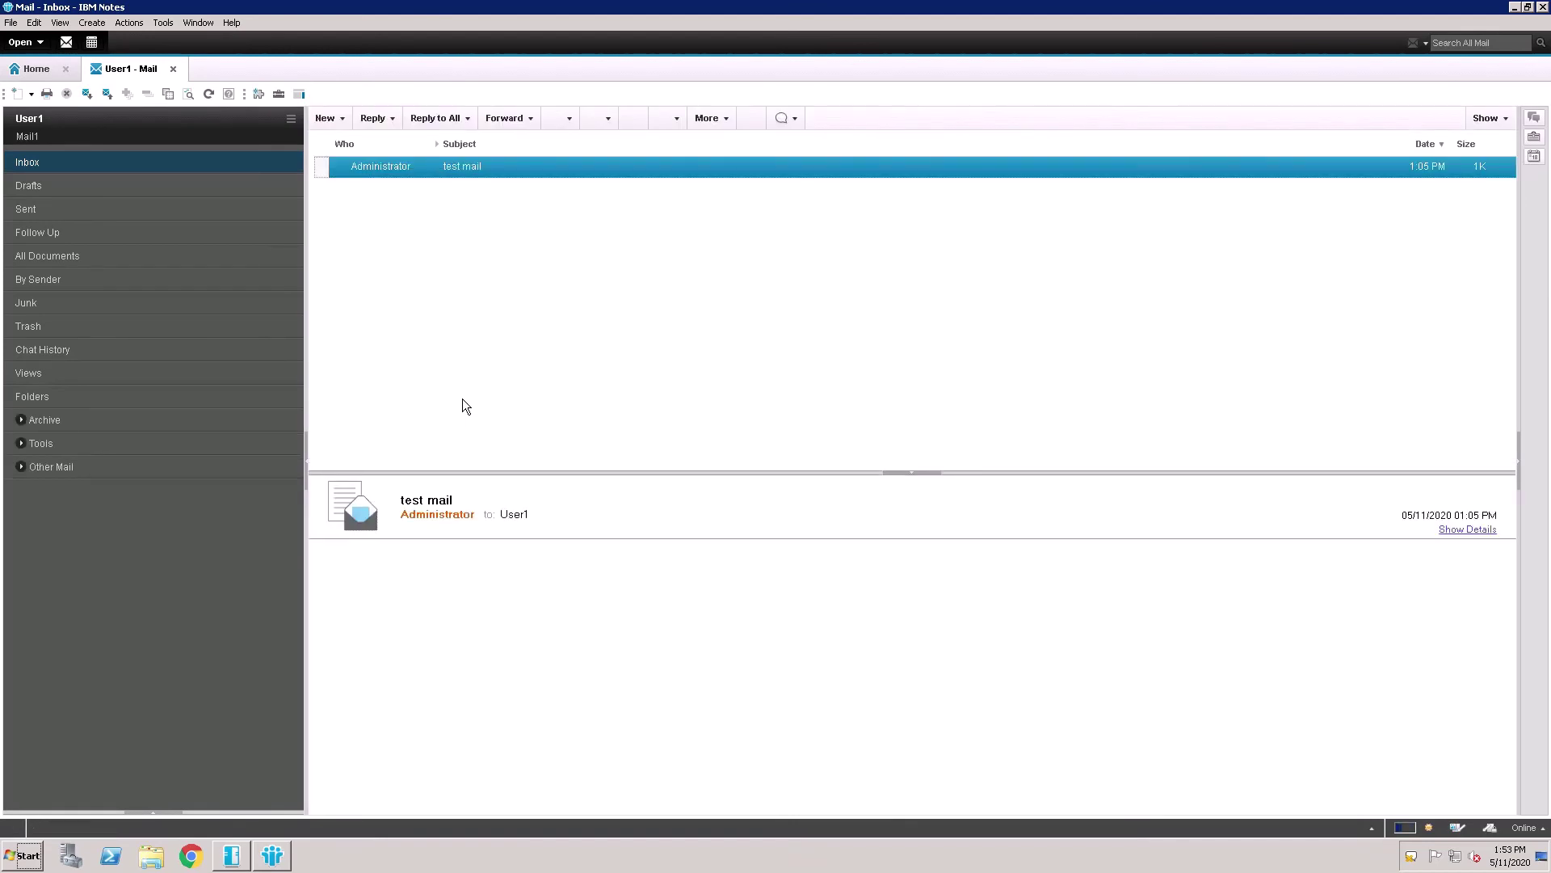
pyautogui.click(333, 124)
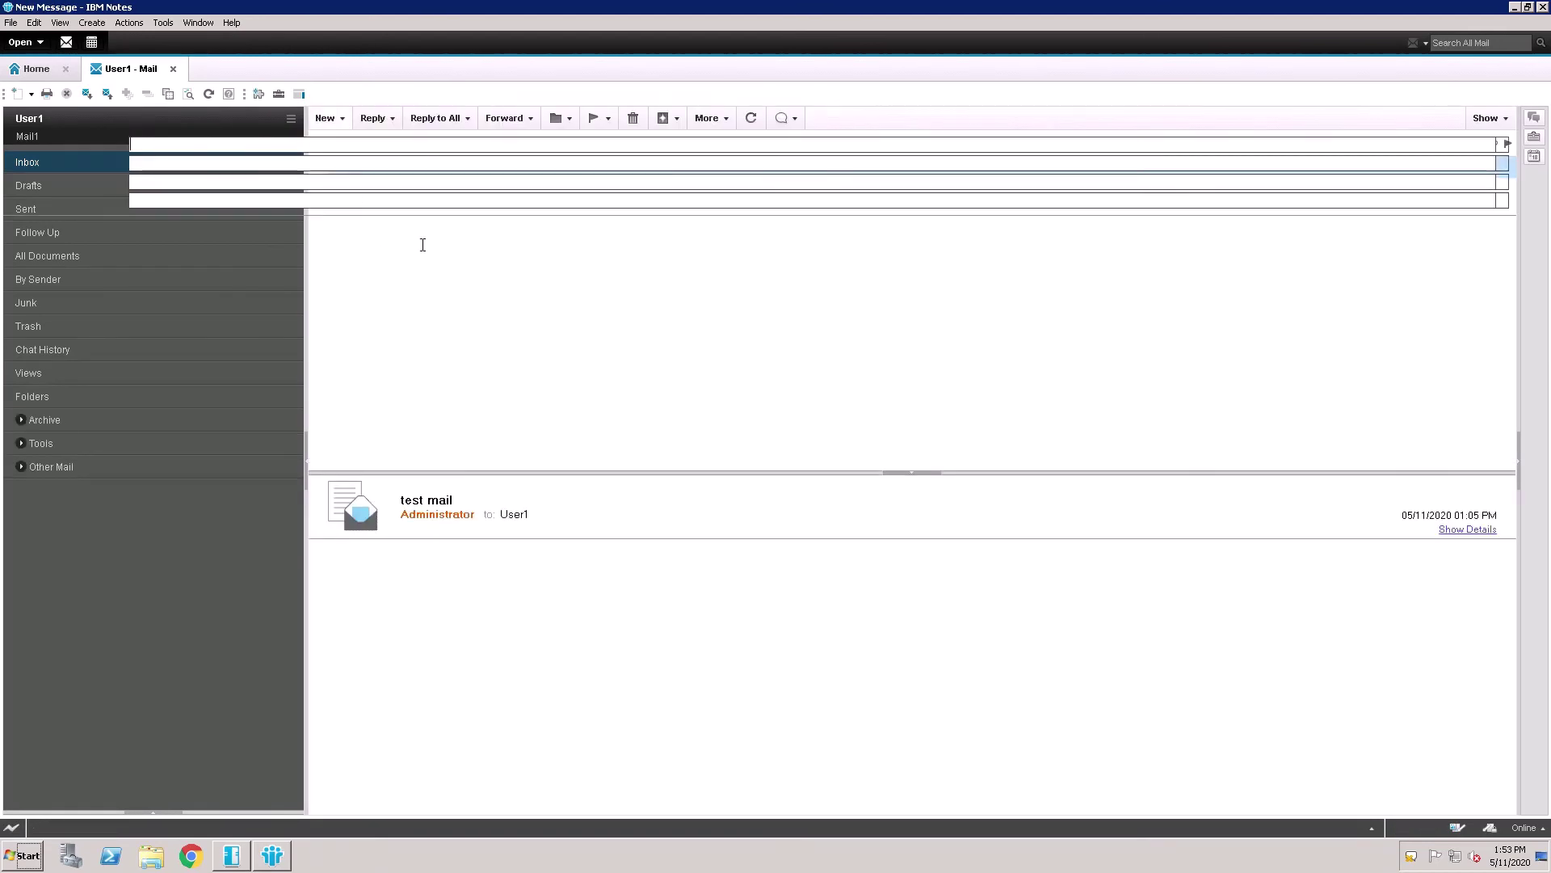
pyautogui.write('user1')
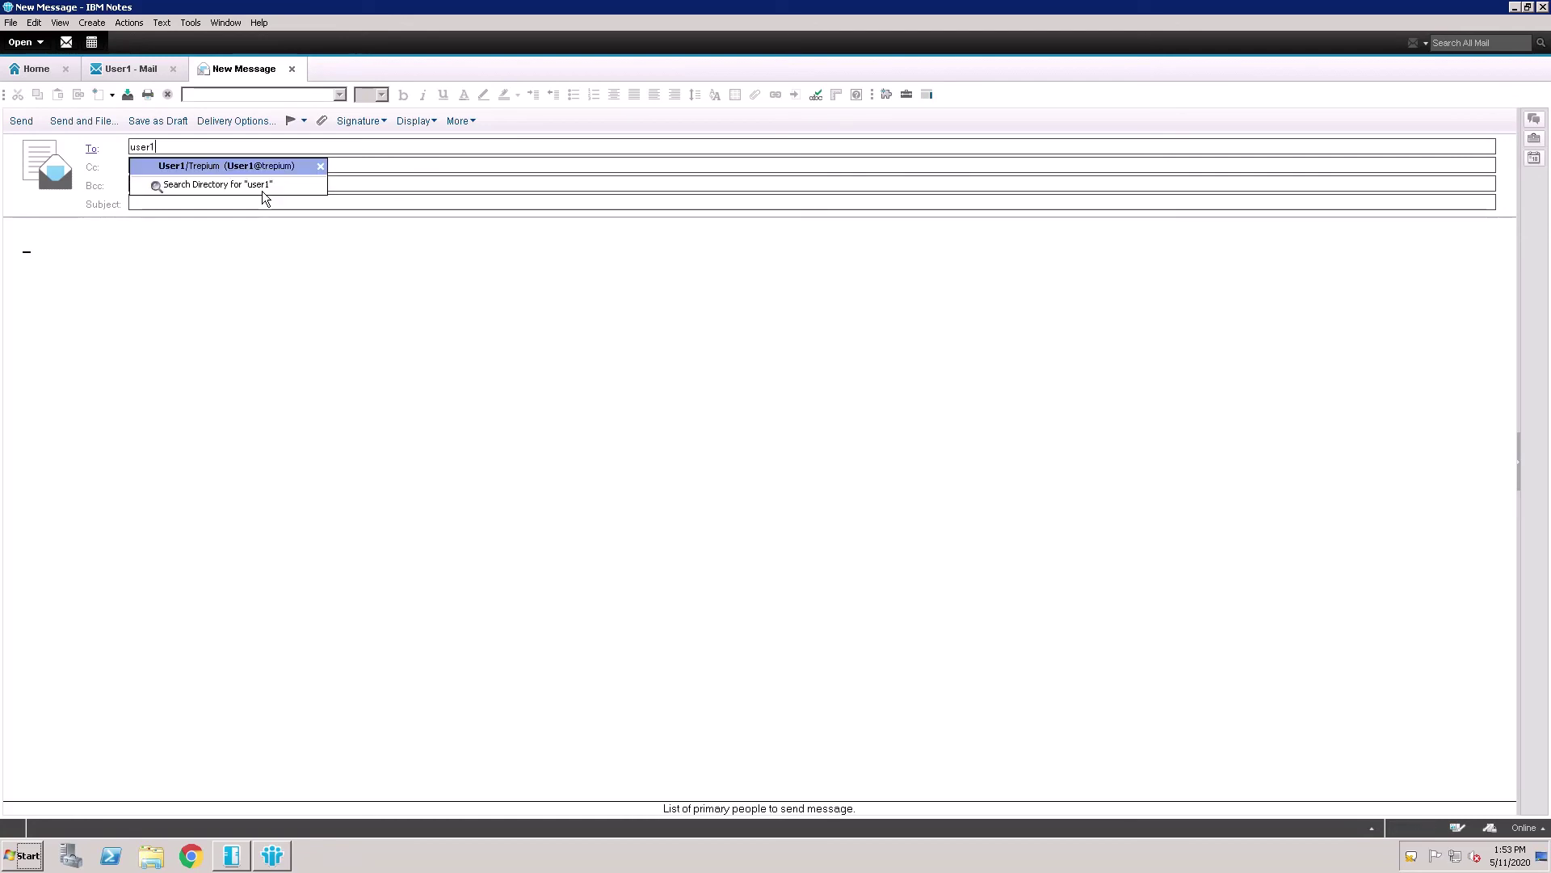
pyautogui.press('Return')
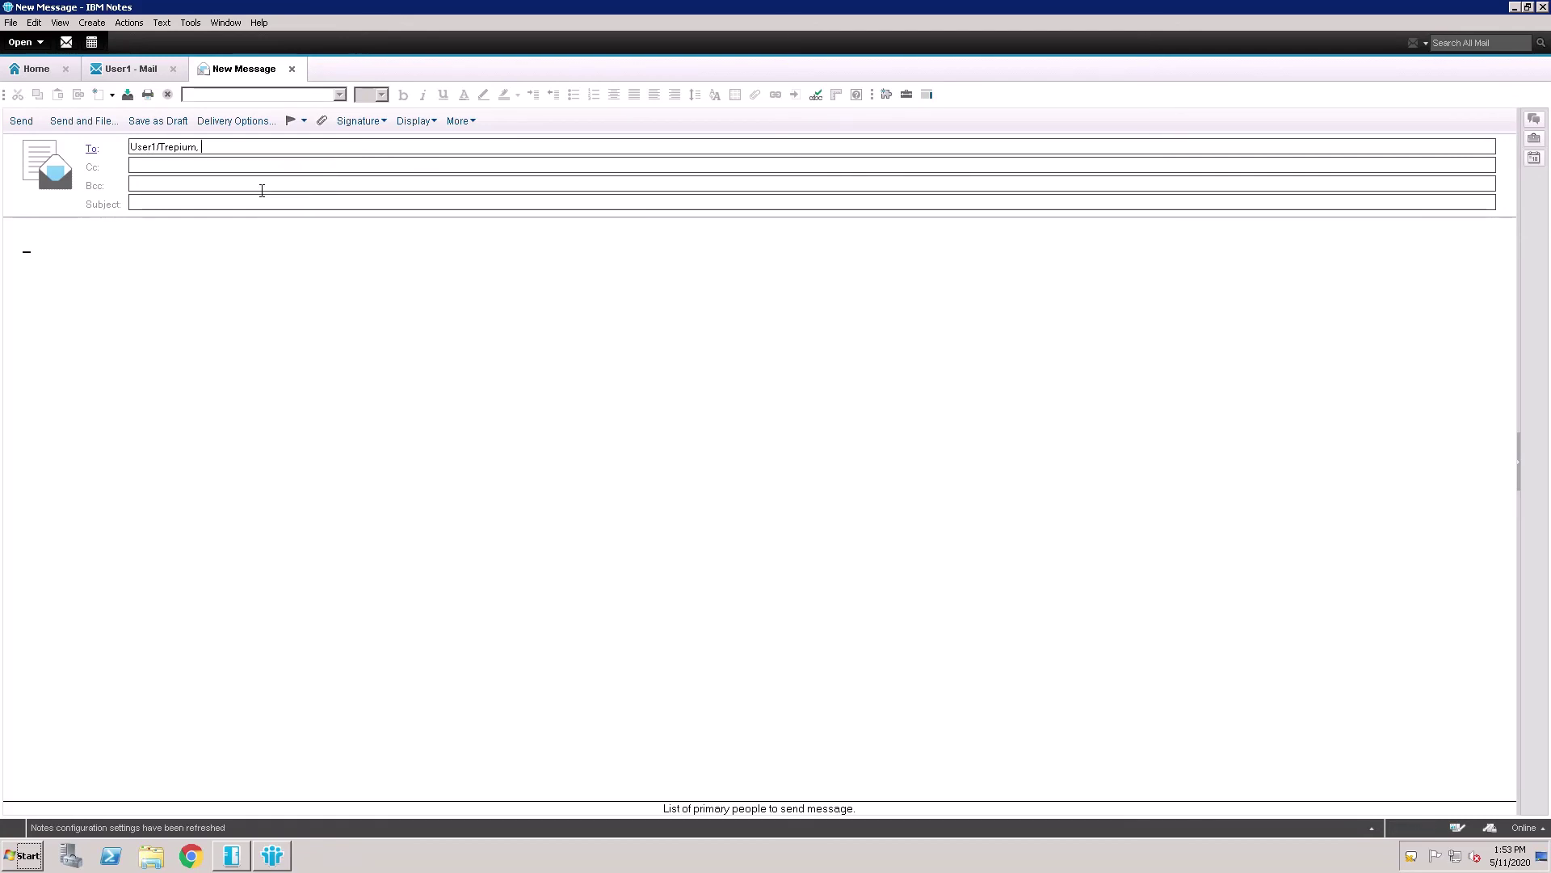
# Give the message the subject 'test mail', send it, and open the received copy
pyautogui.click(246, 204)
pyautogui.write('test ')
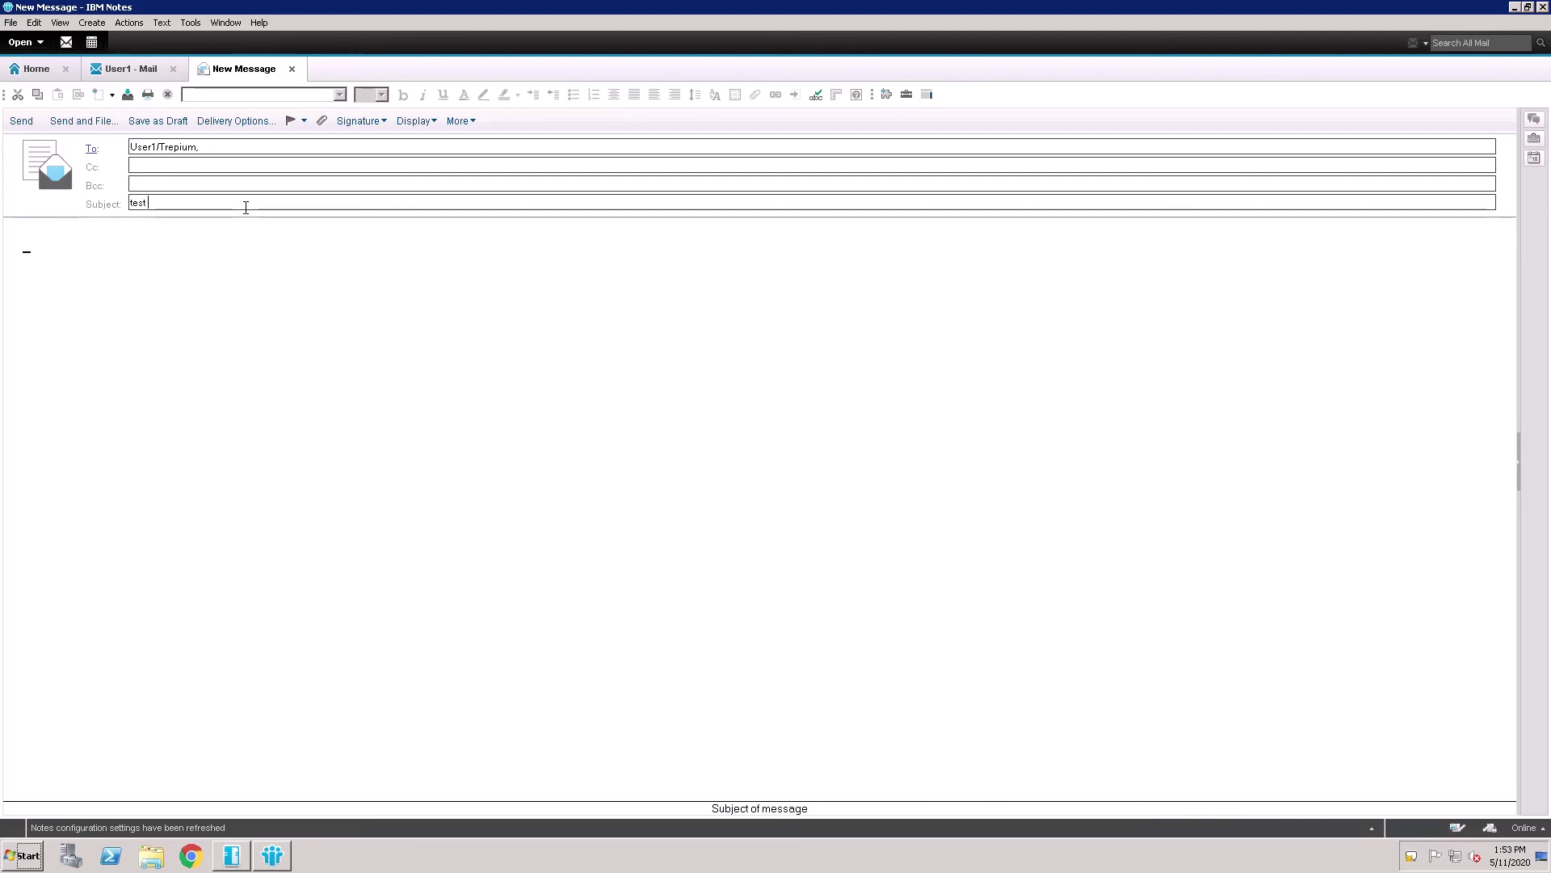
pyautogui.write('mail')
pyautogui.click(21, 120)
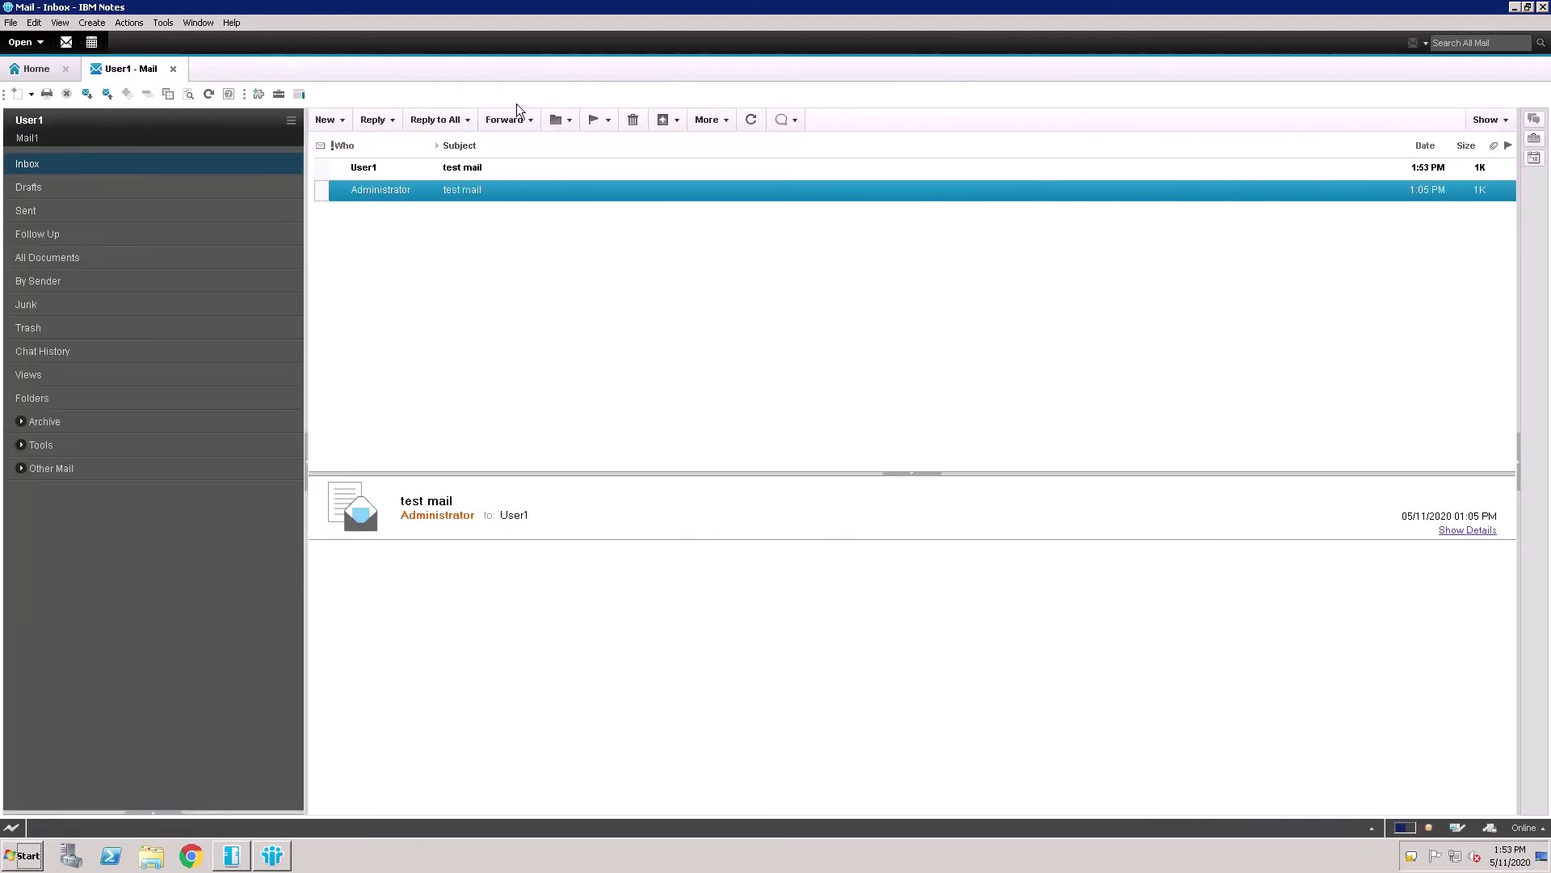
pyautogui.click(460, 175)
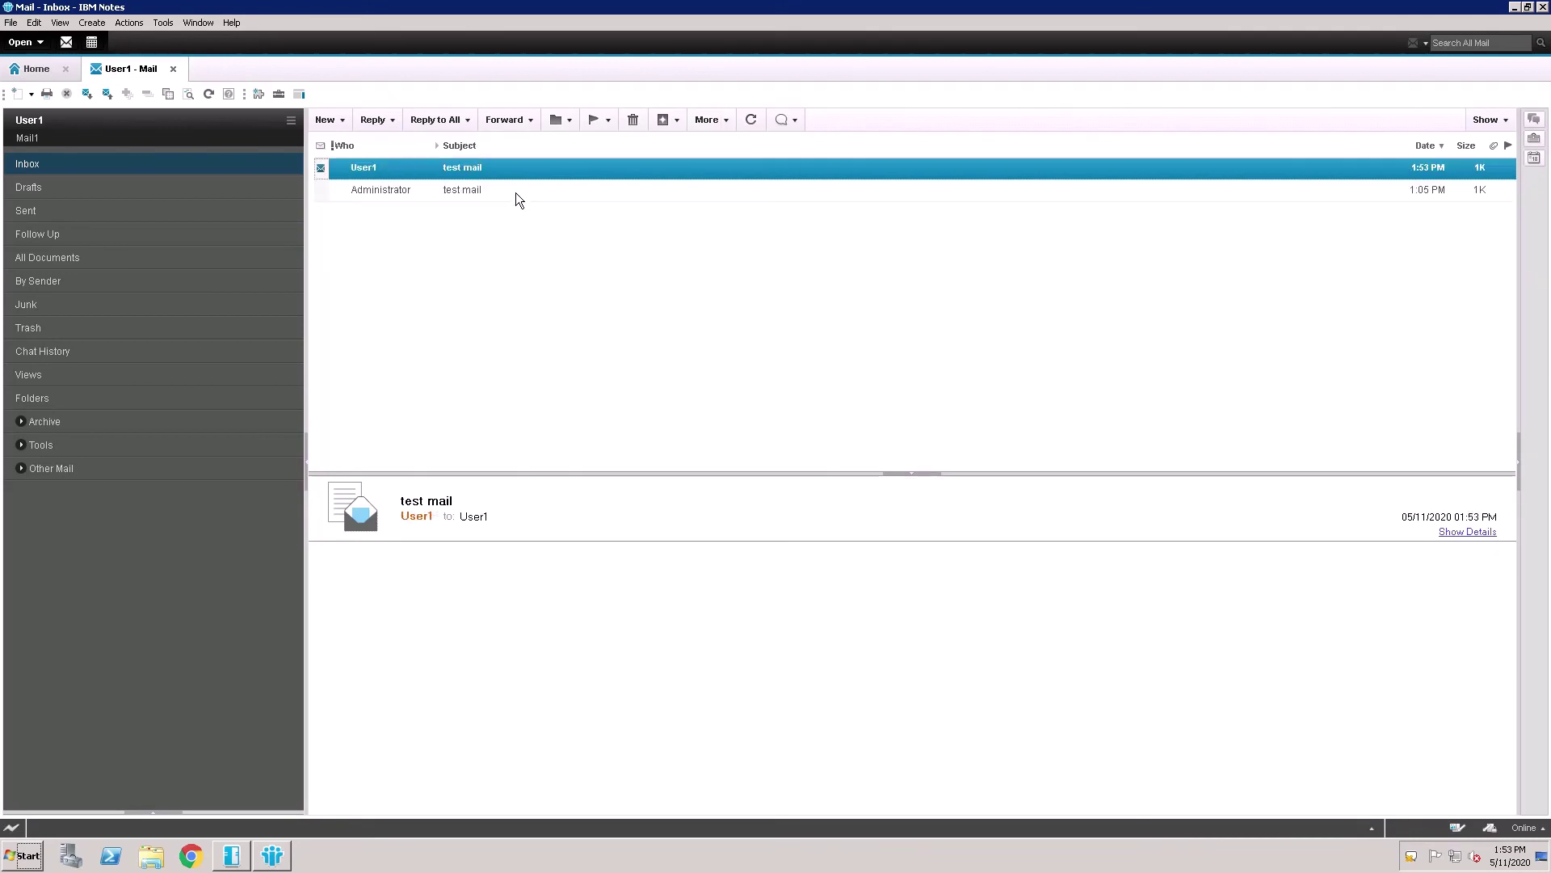